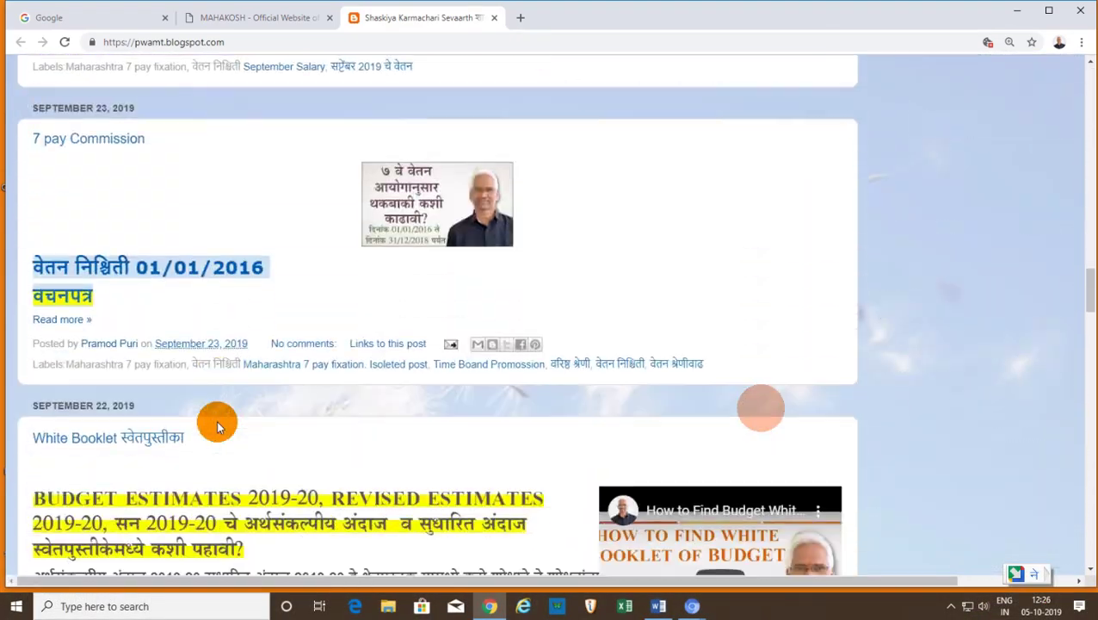
- Scroll to the blog's Links post and follow the BEAMS link to its login page
scroll(190, 424, up, 2)
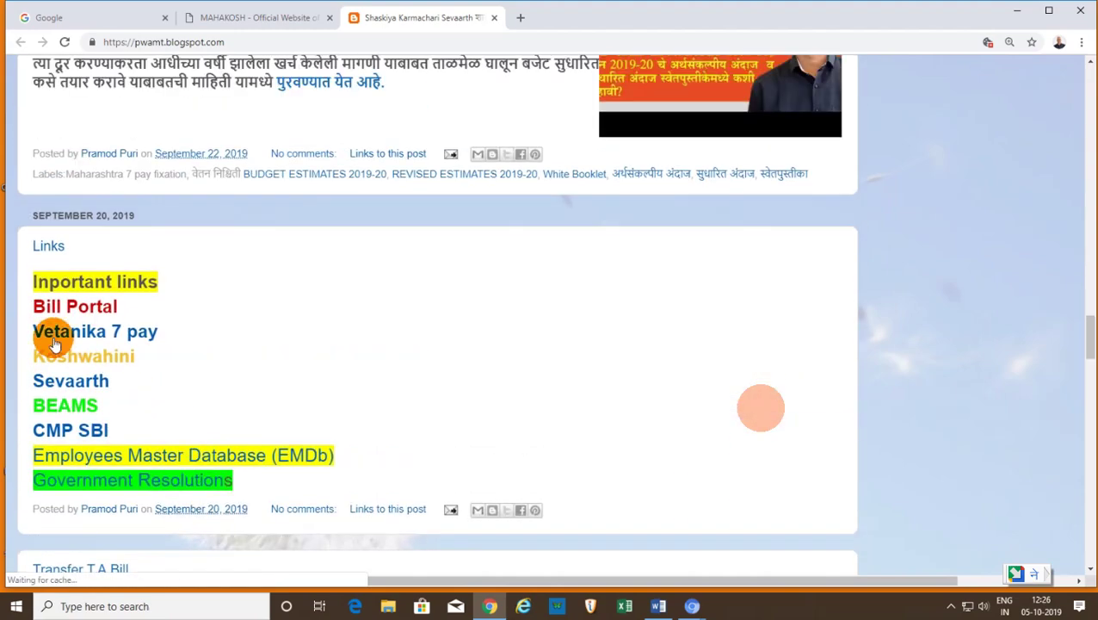
click(76, 408)
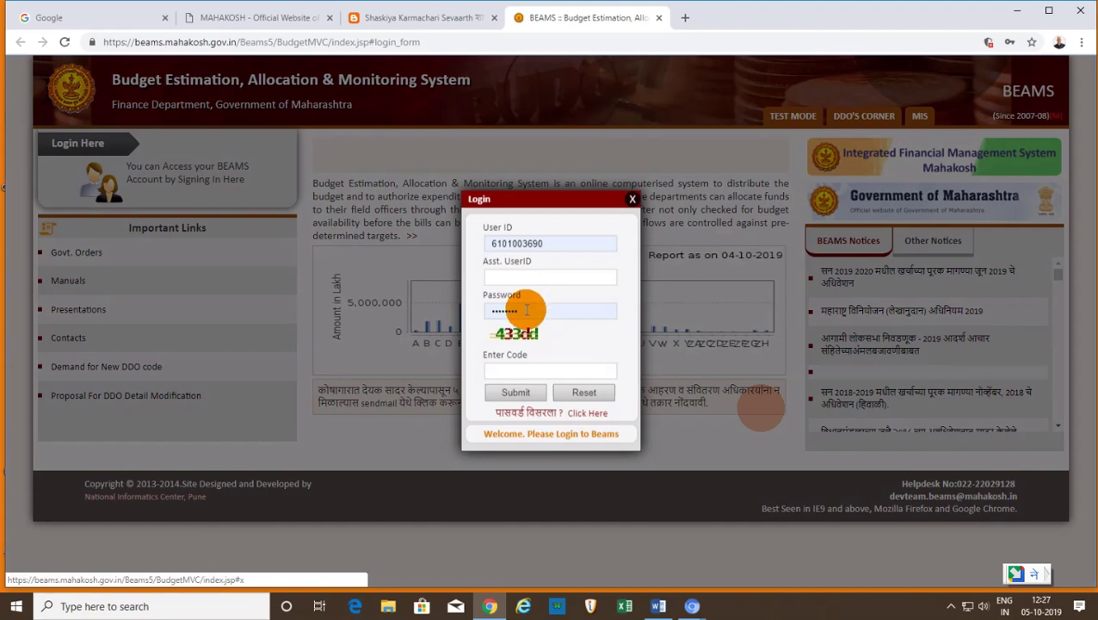
- Enter the captcha code and submit the login, then dismiss the invalid-login alert
click(510, 369)
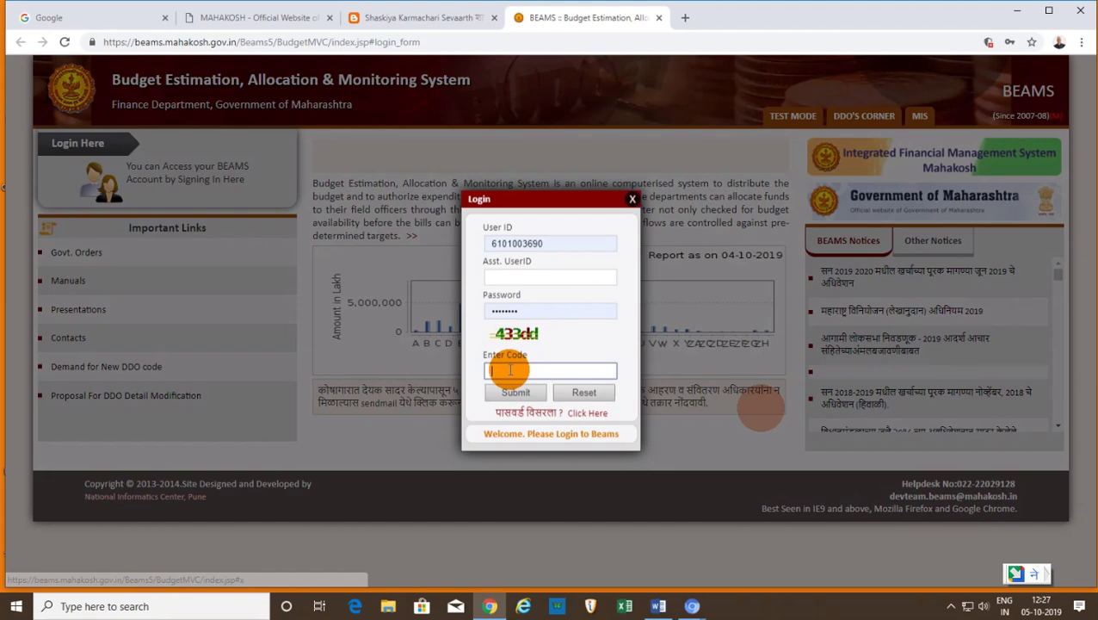
text(433Dd)
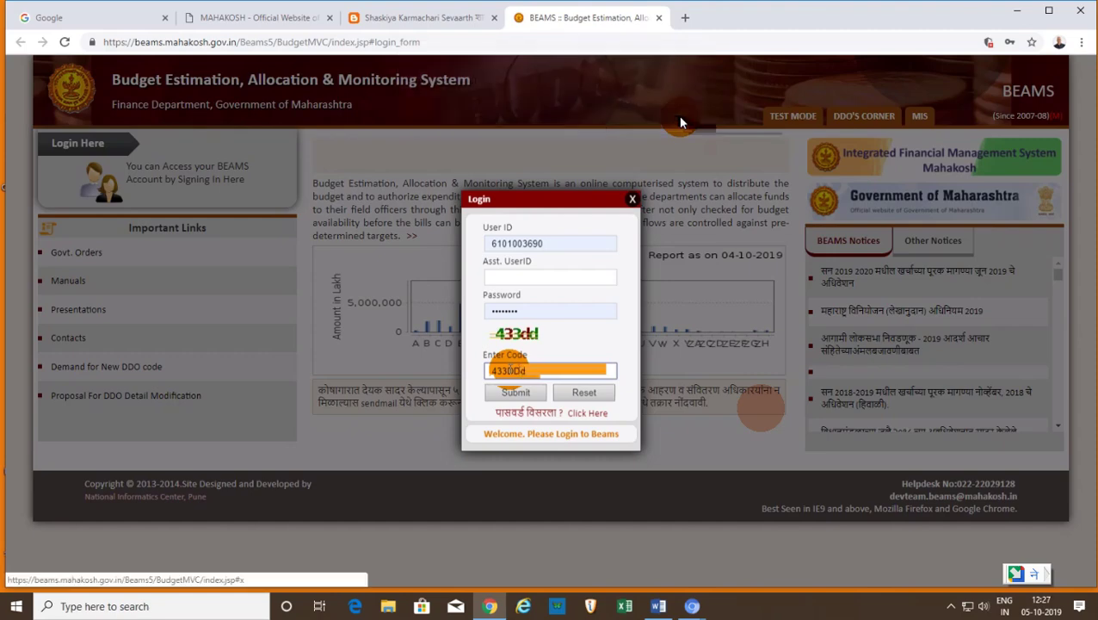
key(BackSpace)
click(518, 396)
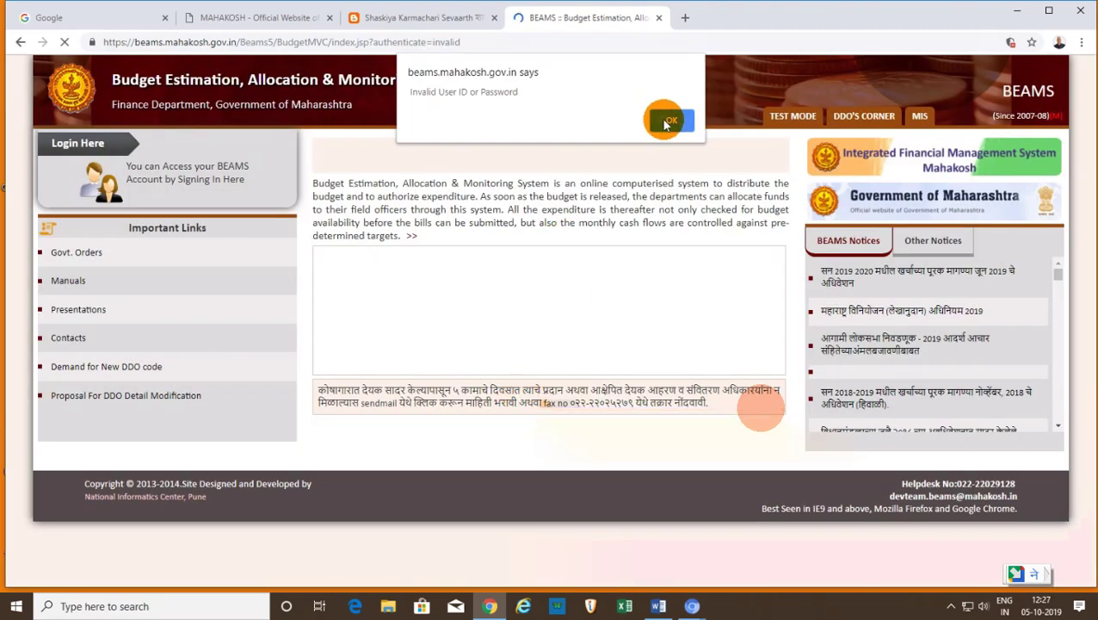
click(662, 118)
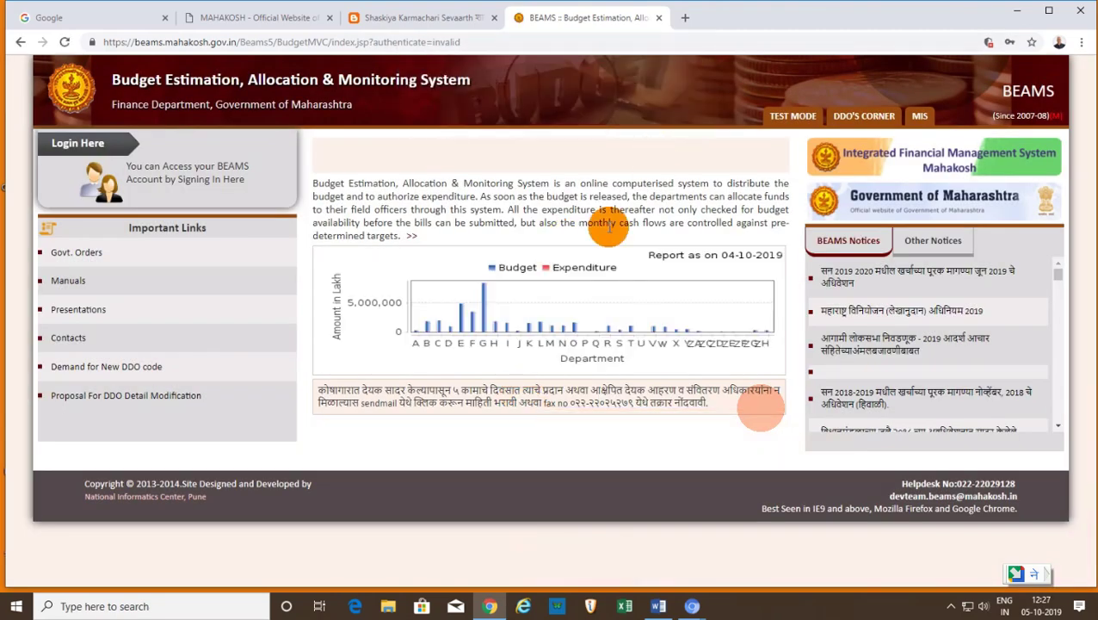
- Reopen the login form, re-enter the account password and the new captcha, and submit
mouse_move(575, 11)
click(629, 10)
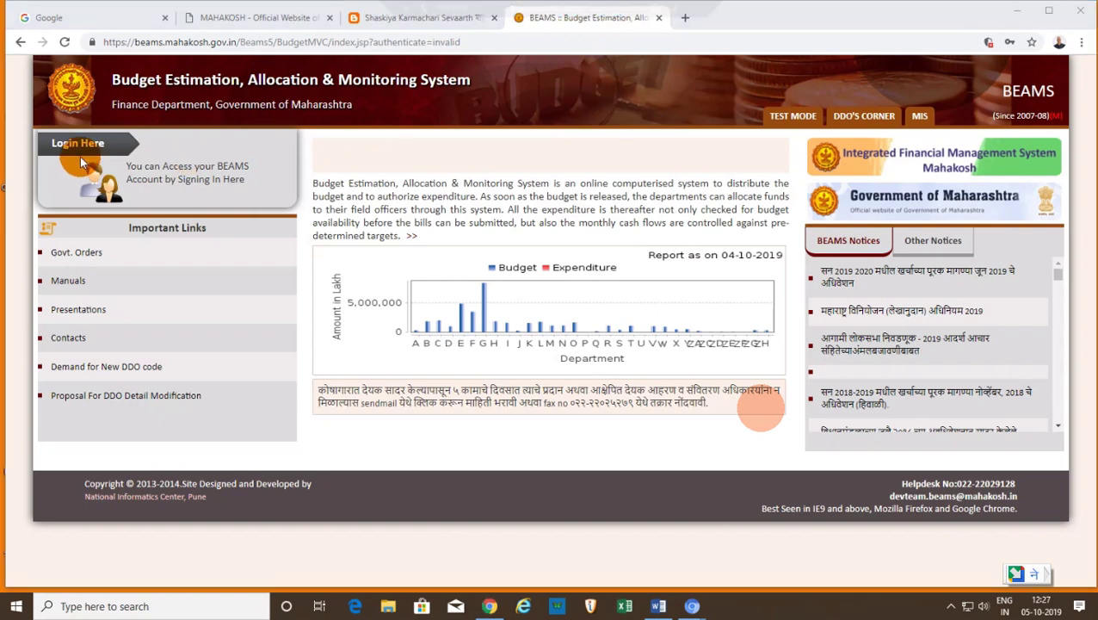
click(80, 153)
click(545, 314)
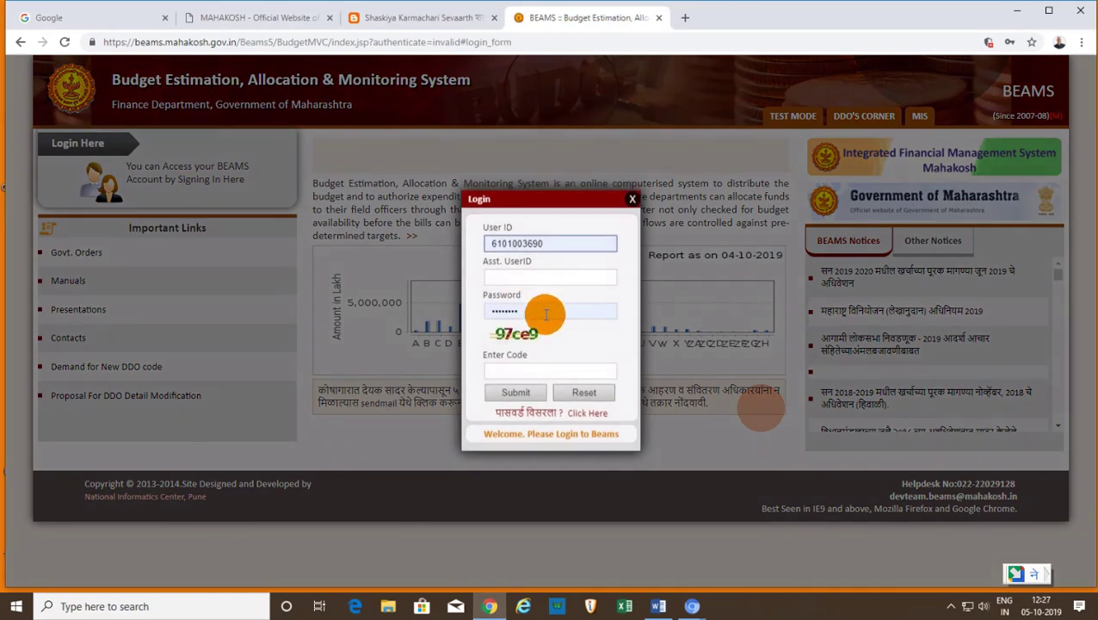
click(542, 315)
key(BackSpace)
key(BackSpace)
key(BackSpace)
key(BackSpace)
key(BackSpace)
key(BackSpace)
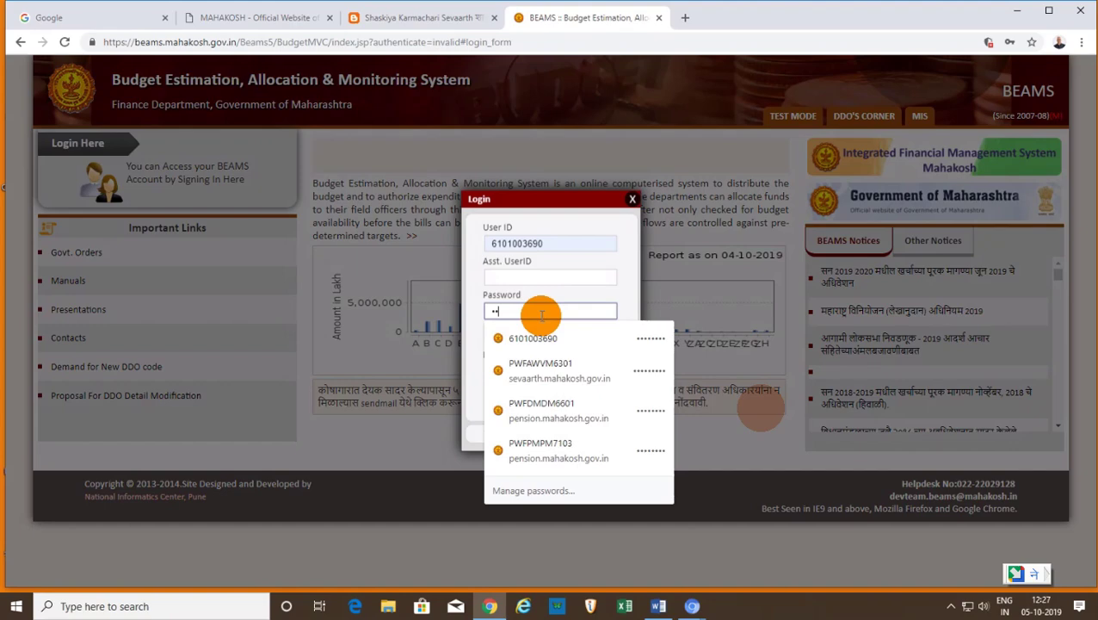
text(••••••)
key(Tab)
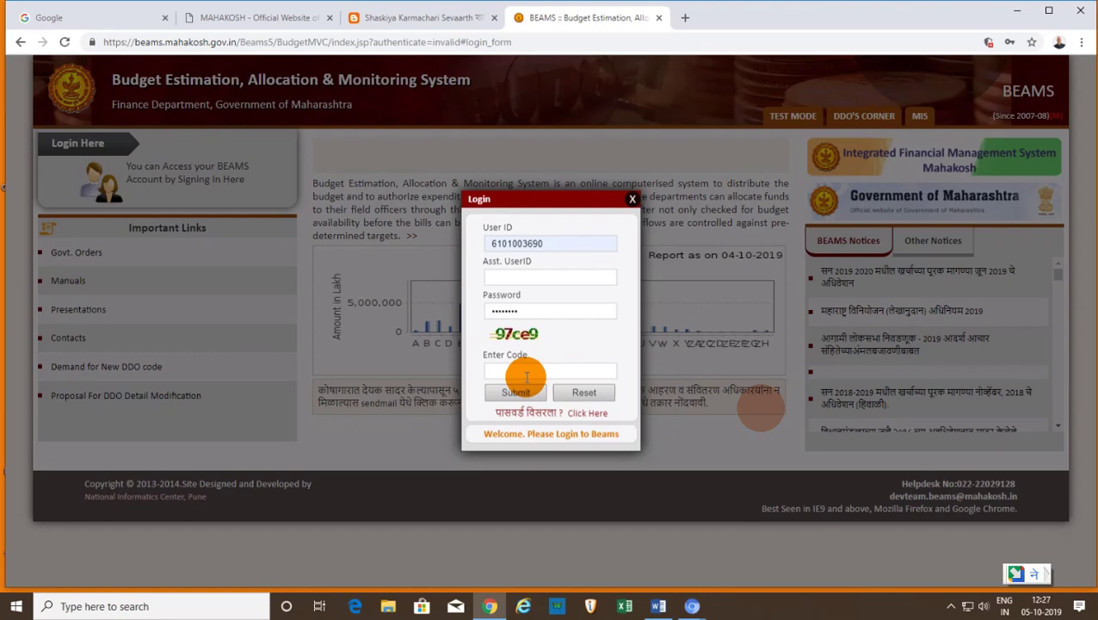
text(97ce9)
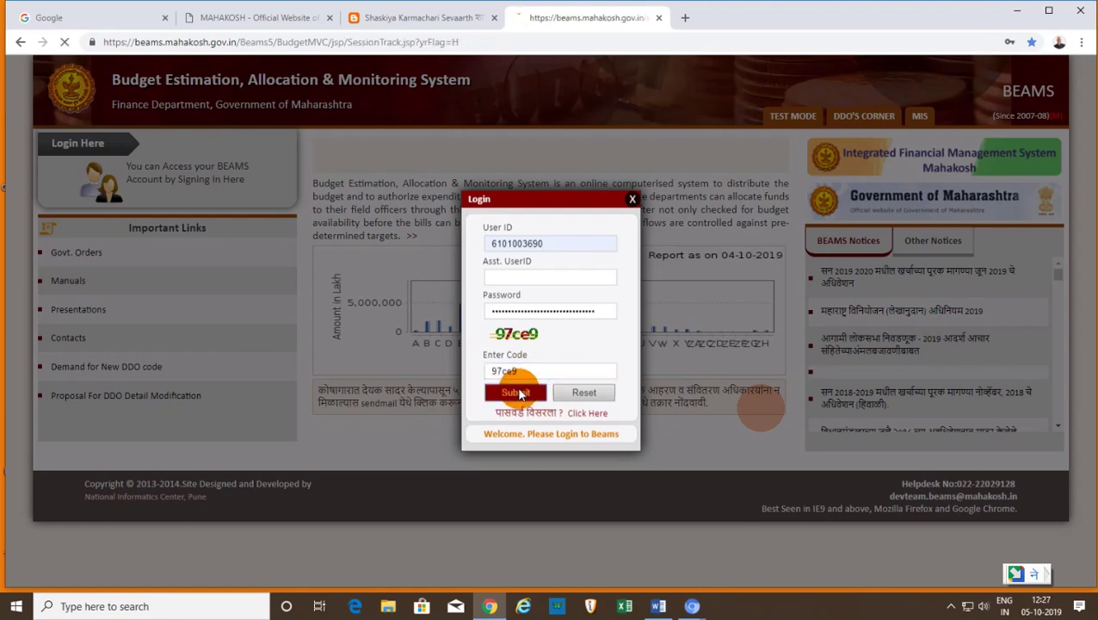
click(515, 391)
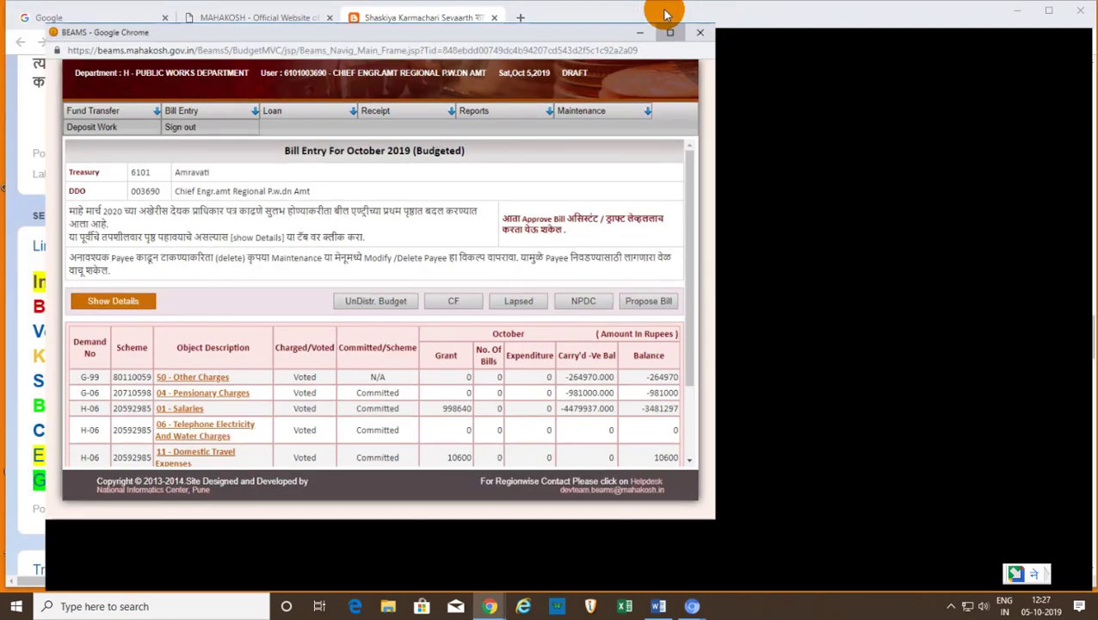
- Maximize BEAMS, begin a 2019-2020 bill under 01 - Salaries, and list the bill types
click(663, 9)
mouse_move(575, 89)
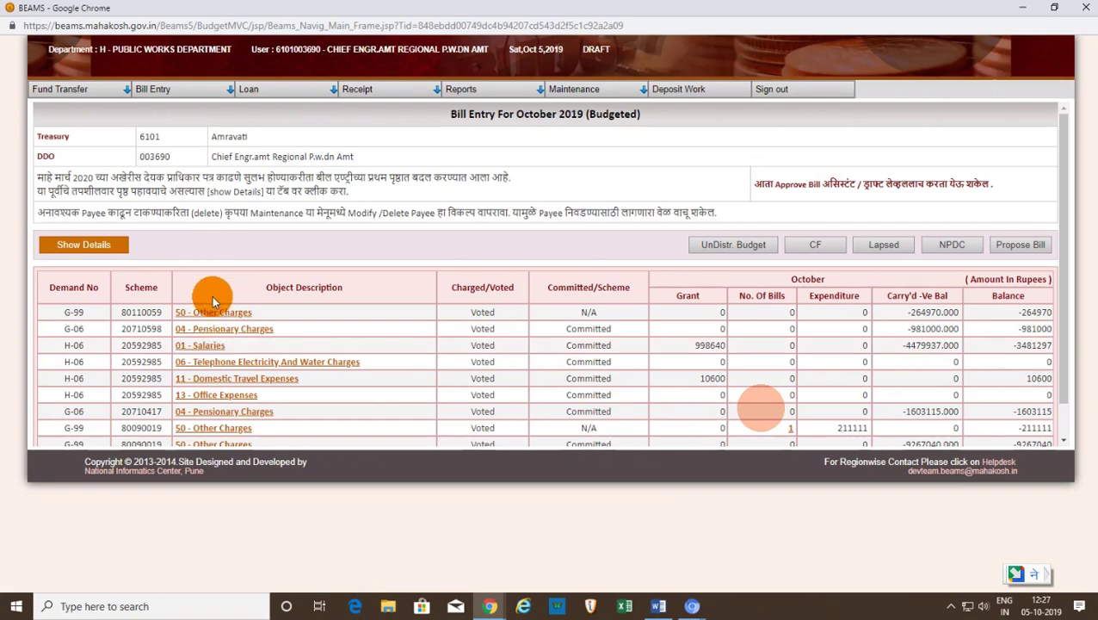
click(202, 350)
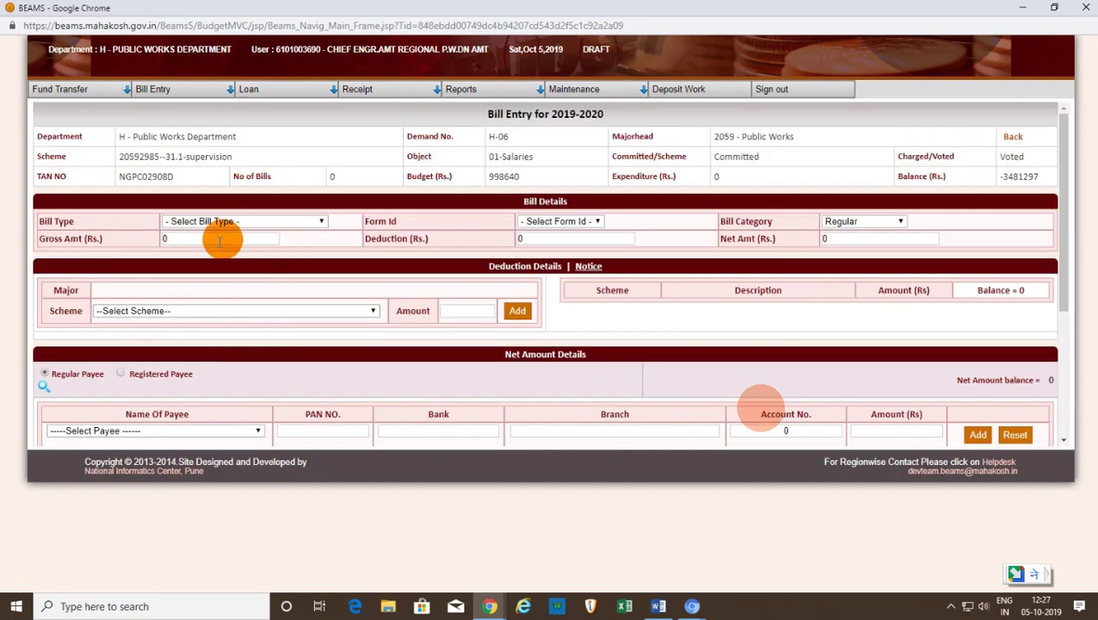
click(322, 221)
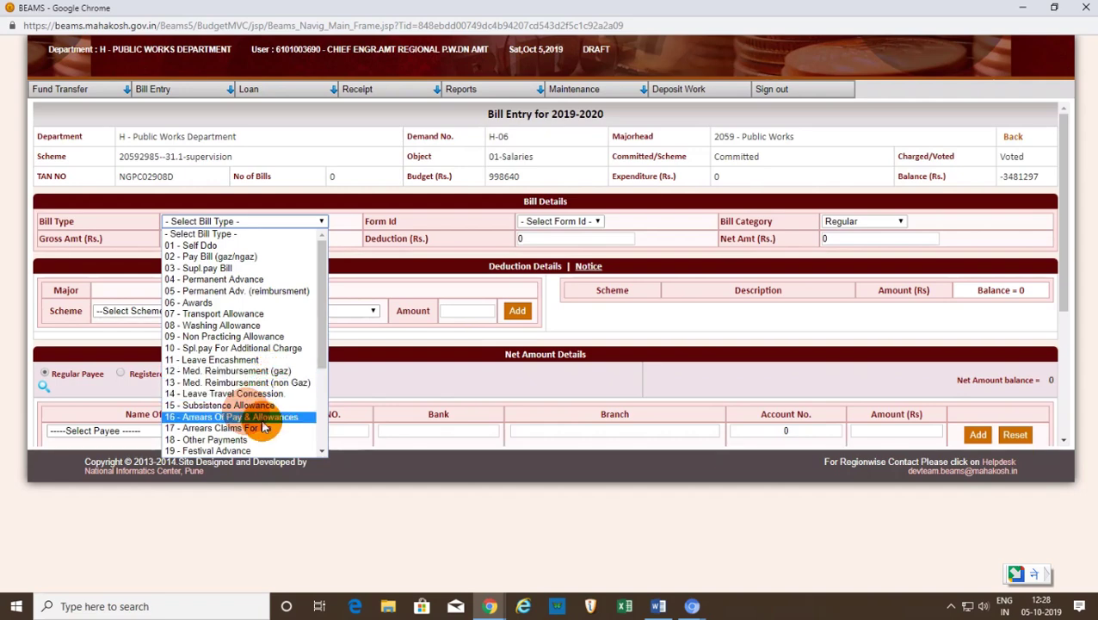
- Set bill type 19 - Festival Advance, form MTR18B, gross amount 162500 with zero deduction
drag(321, 355, 325, 412)
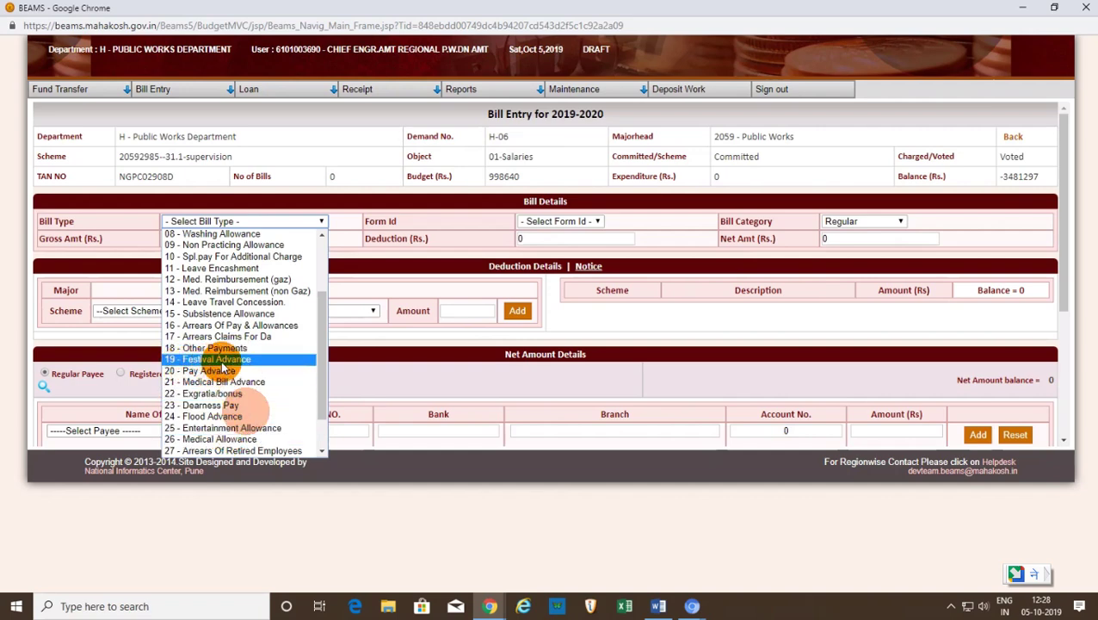
click(192, 360)
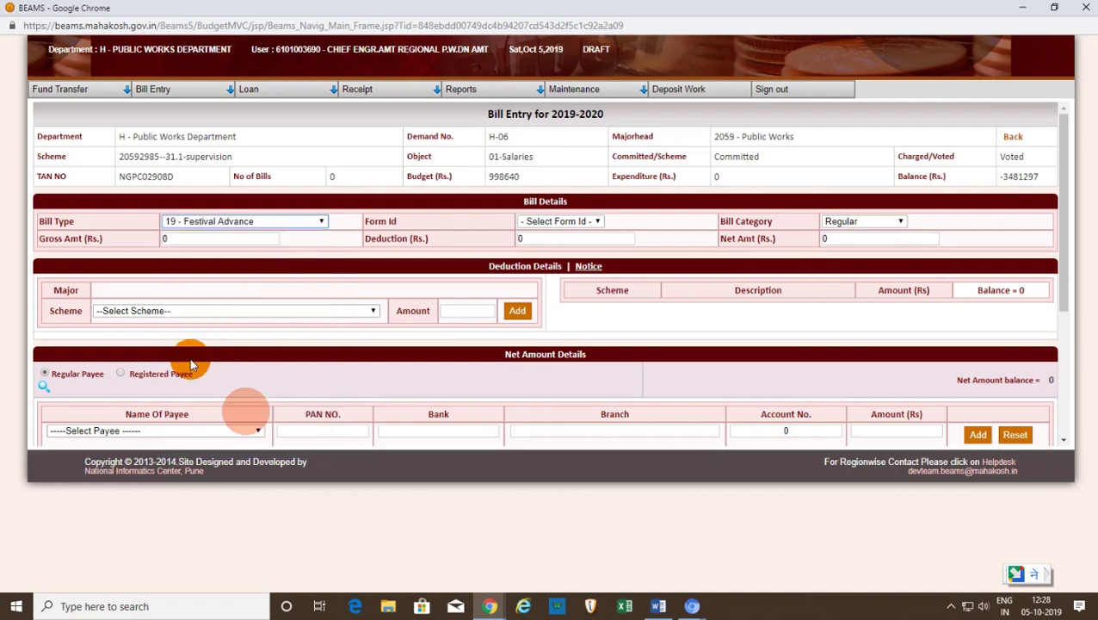
click(597, 221)
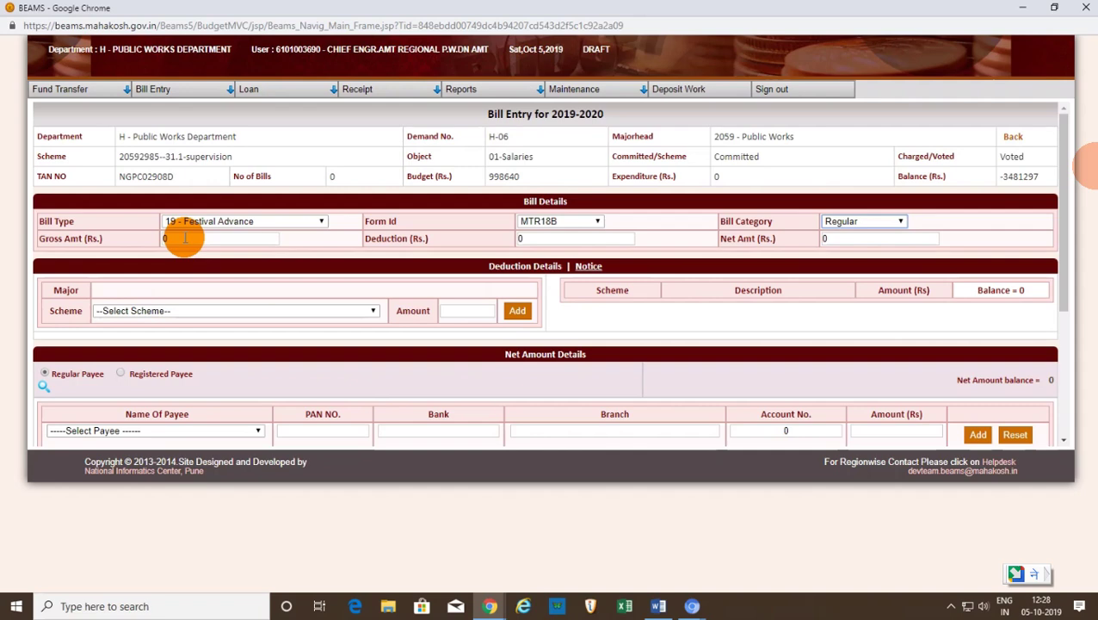
text(162500)
click(551, 238)
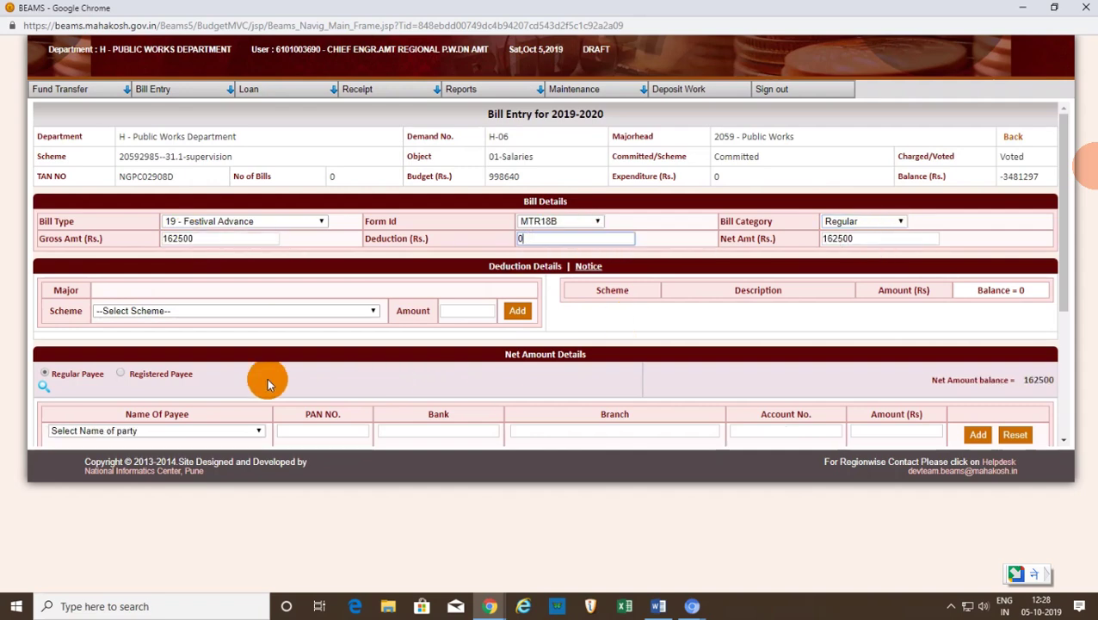
click(375, 313)
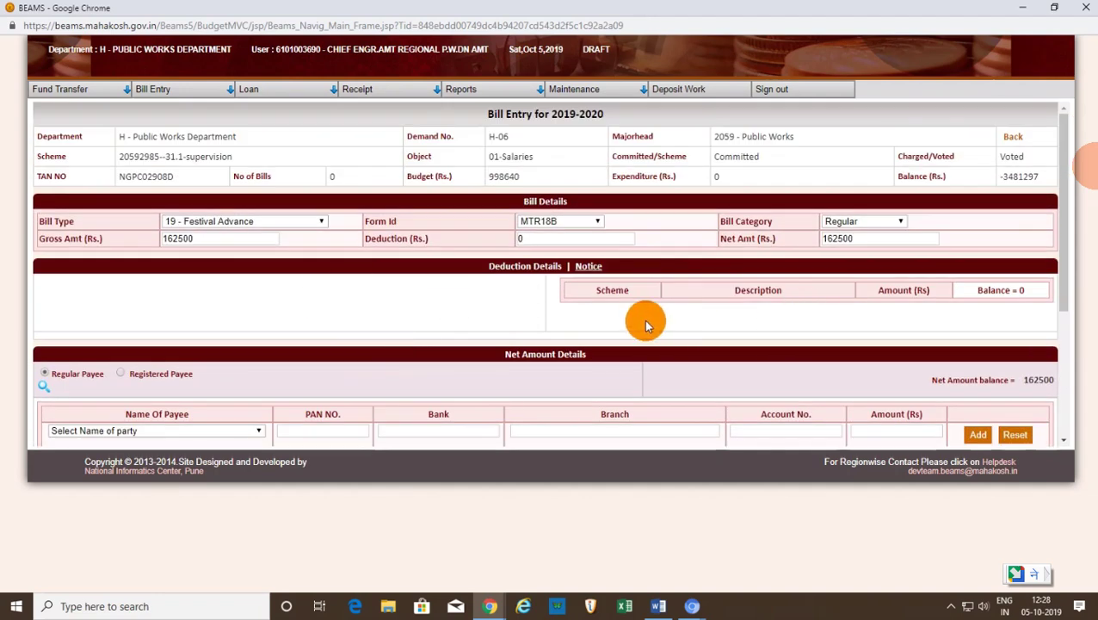
scroll(523, 342, down, 2)
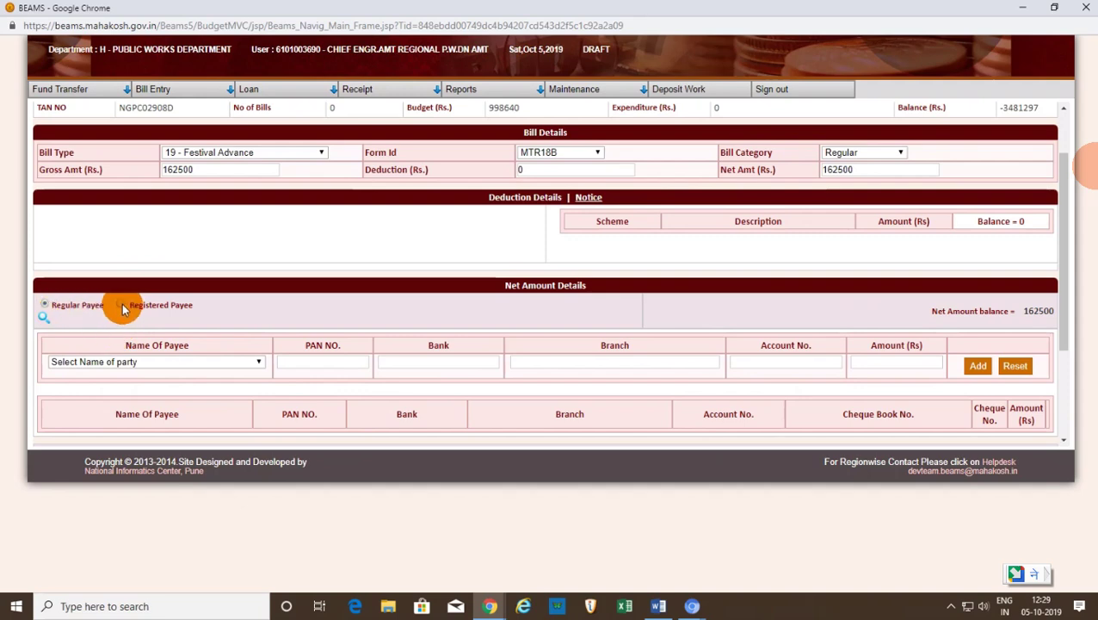
- Add the Assistant Chief Engineer Public Works Region Amravati as registered payee for 162500
click(122, 307)
click(252, 362)
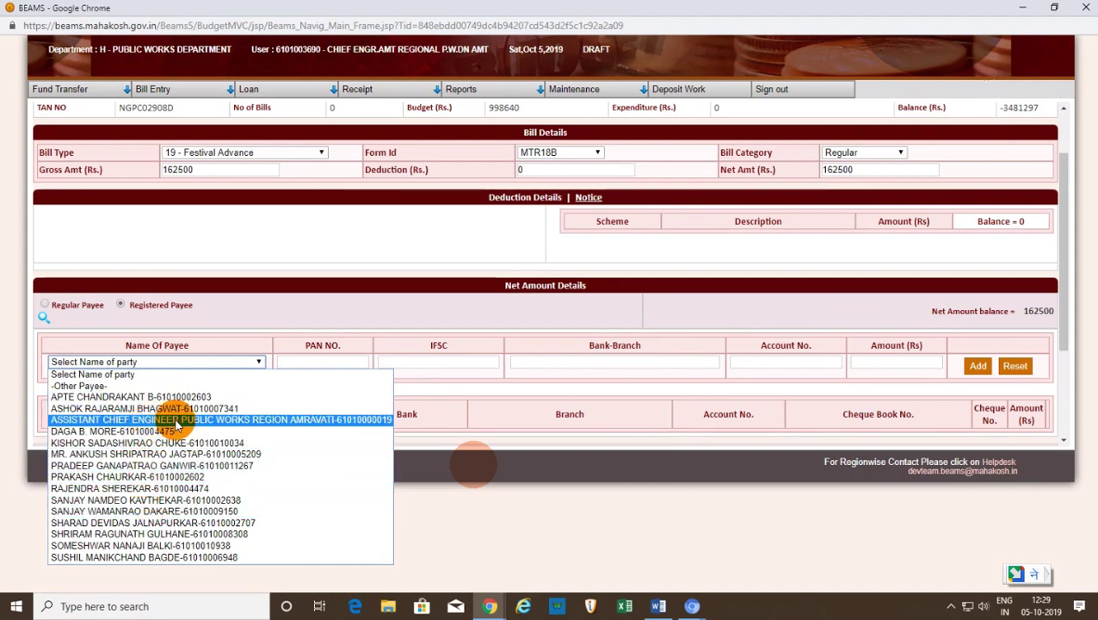
click(289, 421)
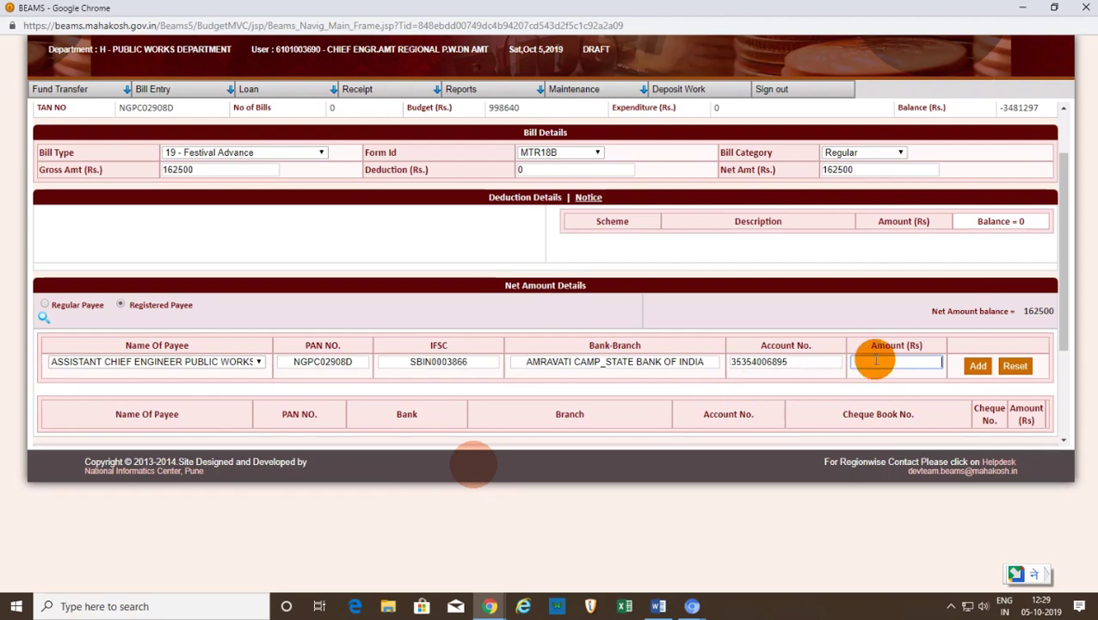
text(162500)
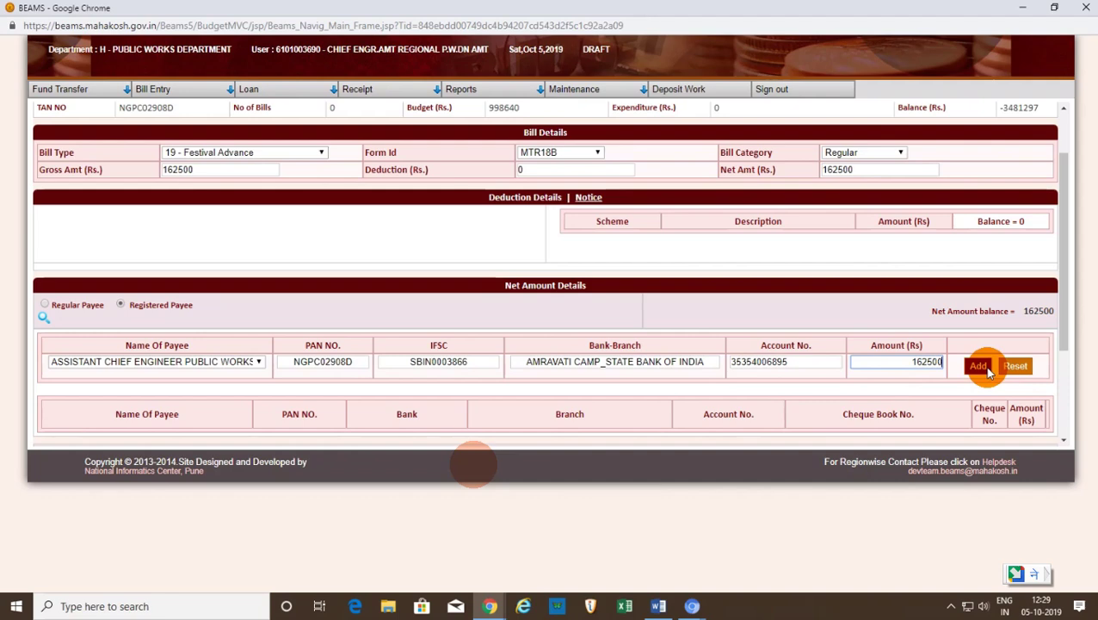
click(982, 366)
scroll(771, 380, down, 2)
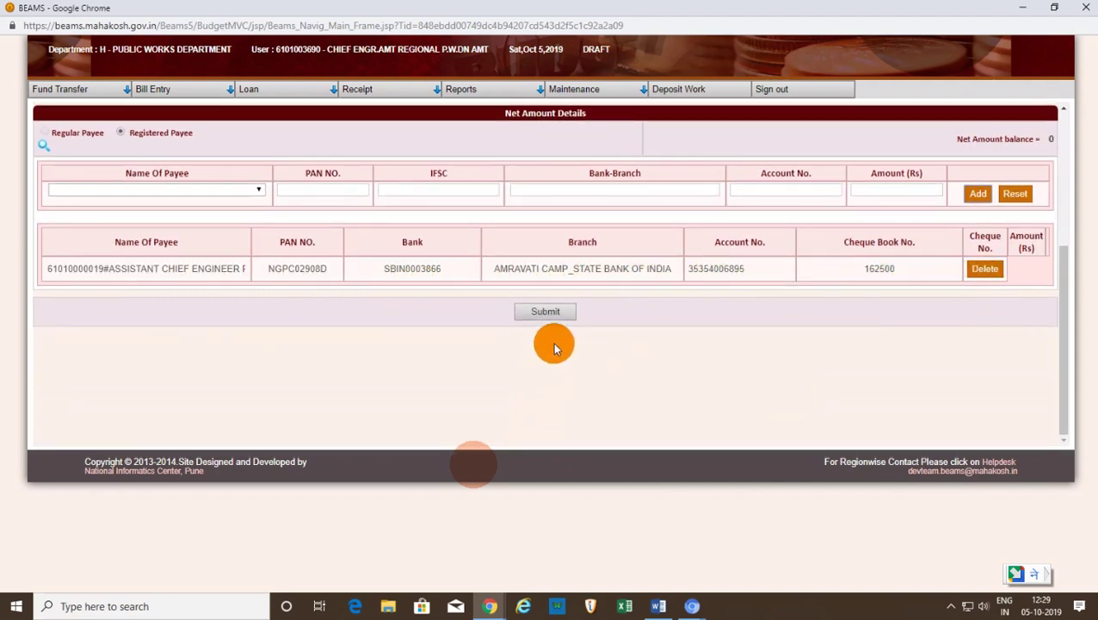
- Submit and approve the Festival Advance bill, acknowledging both alerts to reach its authorisation slip
click(551, 313)
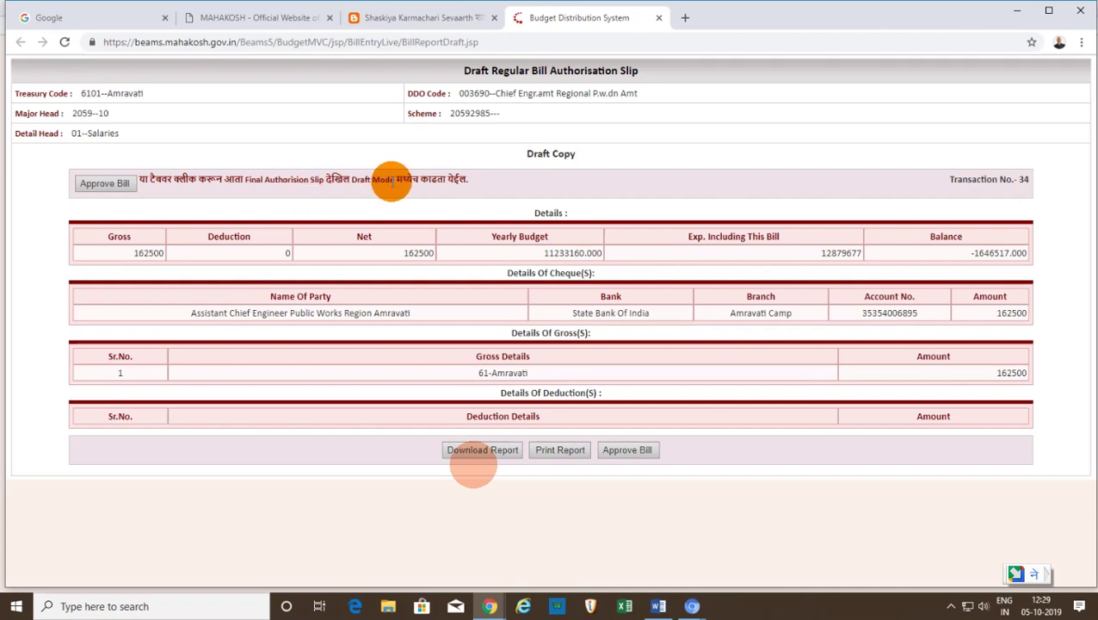
click(116, 187)
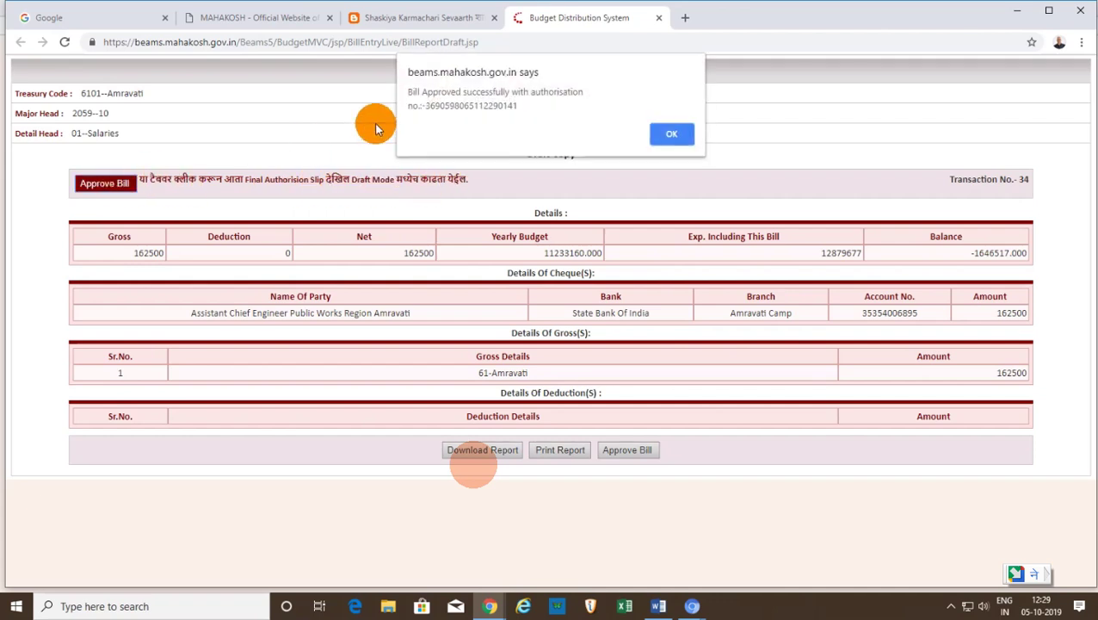
click(683, 136)
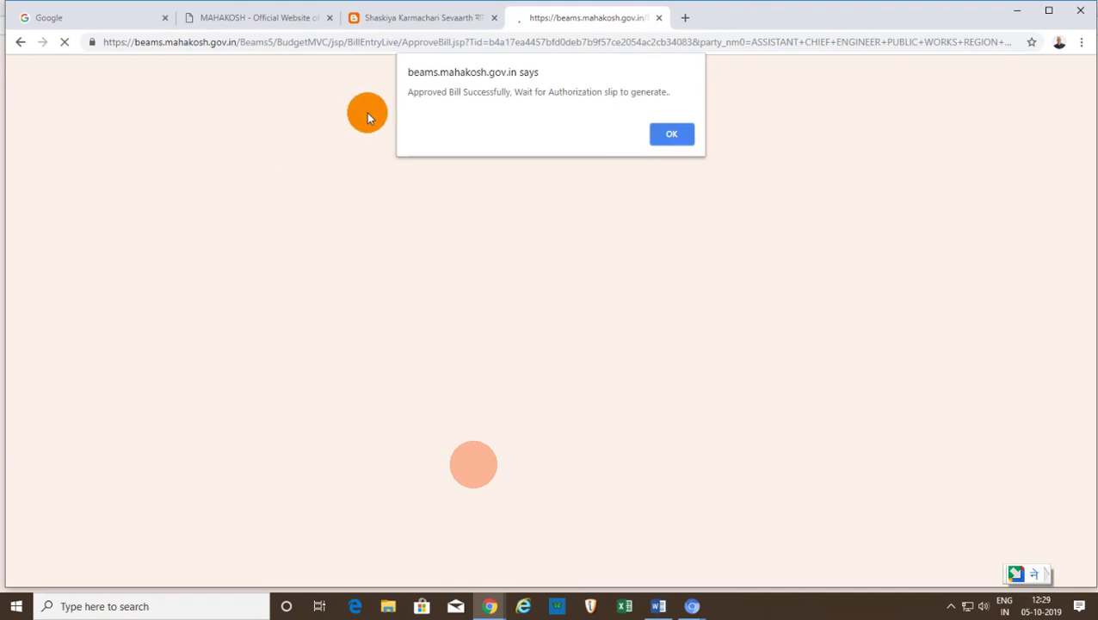
click(672, 136)
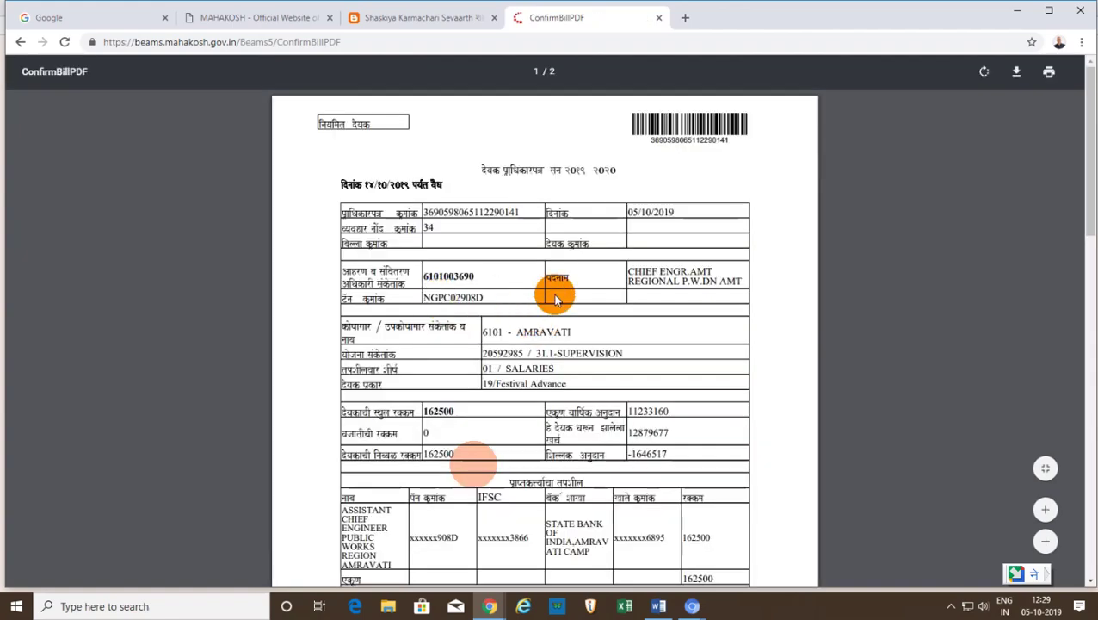
- Scroll through the authorisation slip PDF to review its certificate text
scroll(551, 293, down, 5)
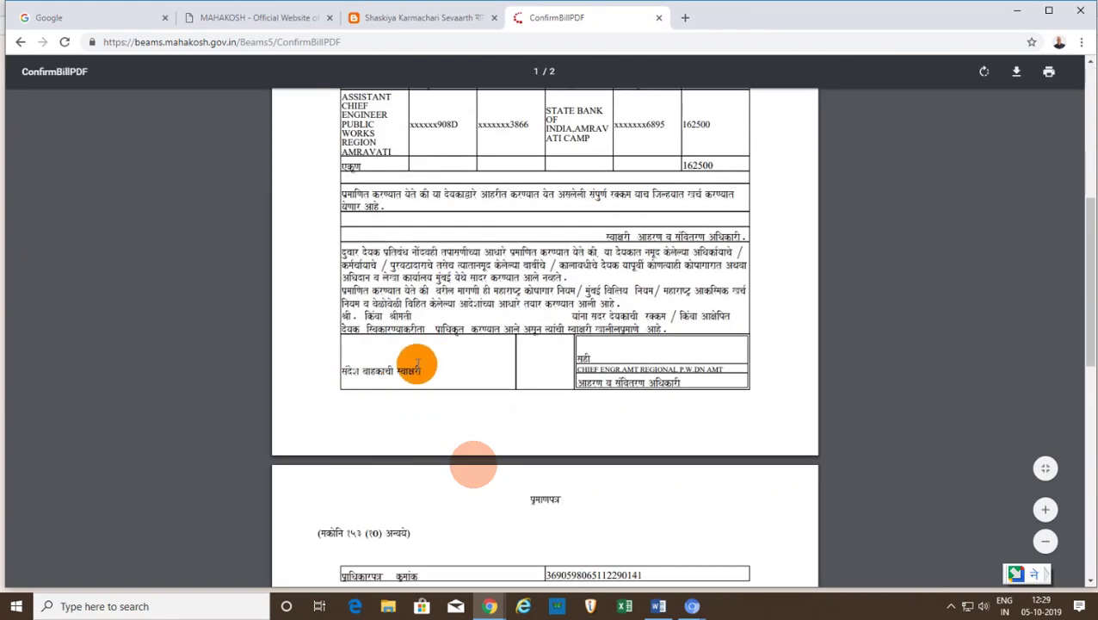
scroll(699, 353, down, 2)
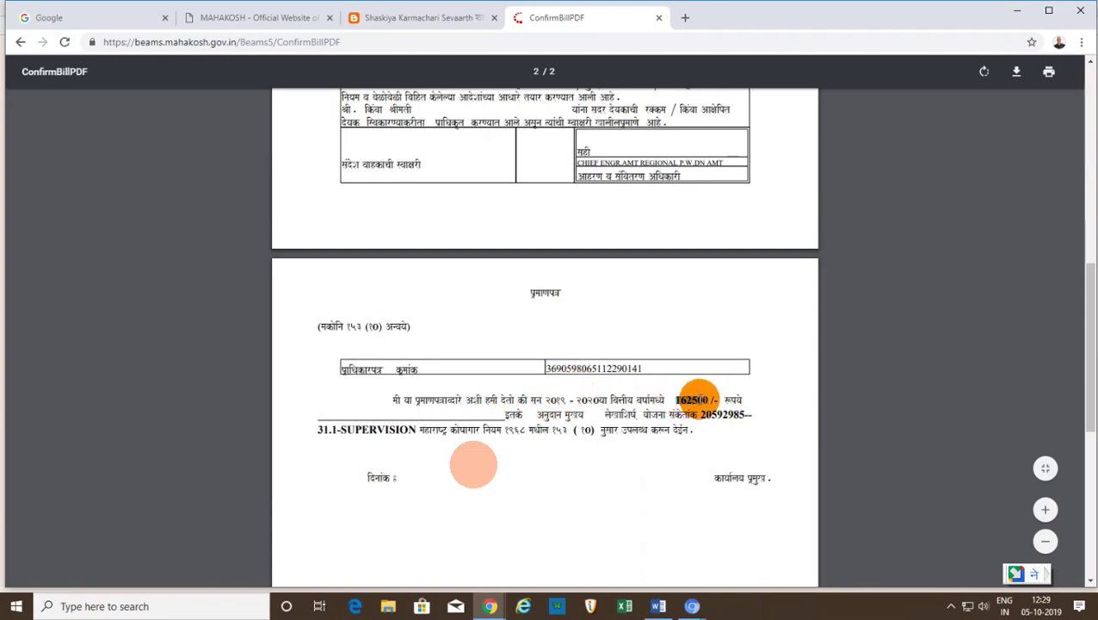
drag(554, 428, 576, 429)
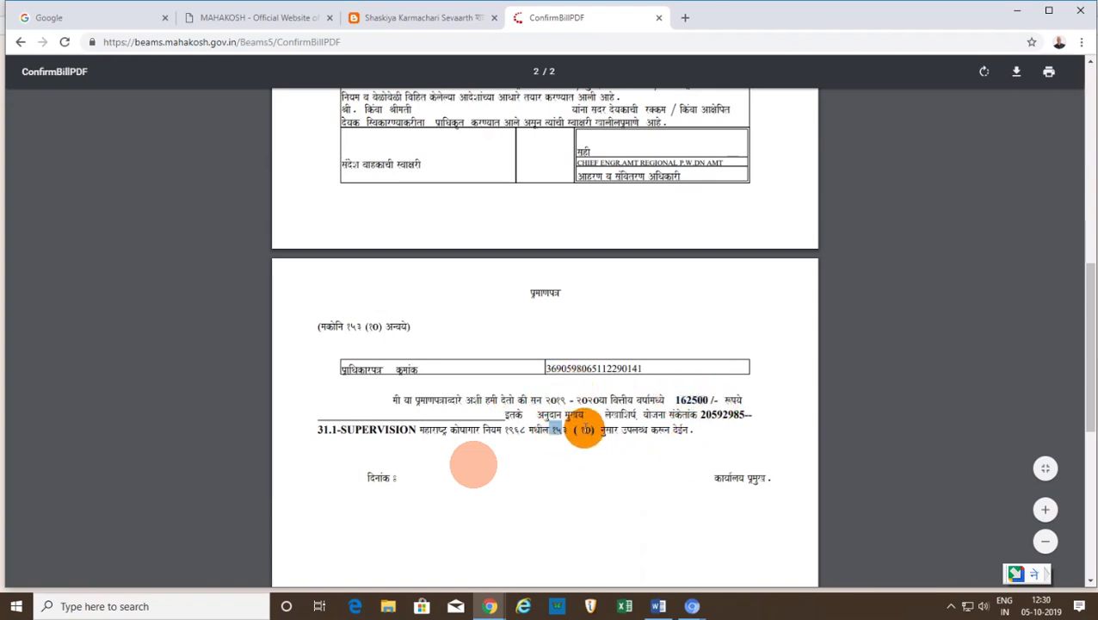
click(719, 426)
scroll(576, 428, down, 3)
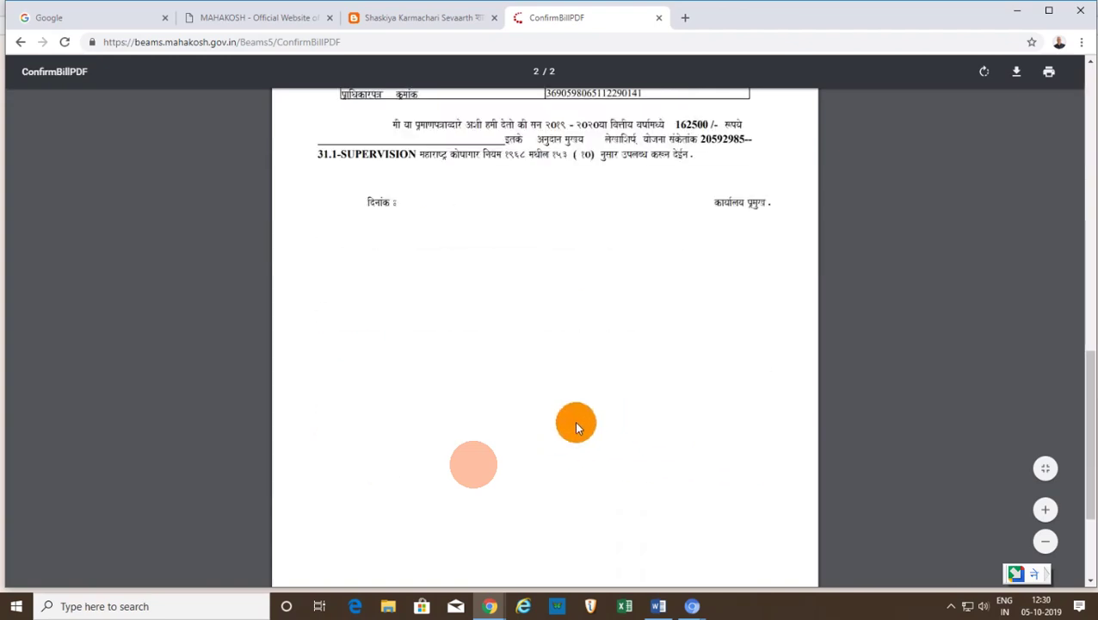
scroll(559, 415, up, 10)
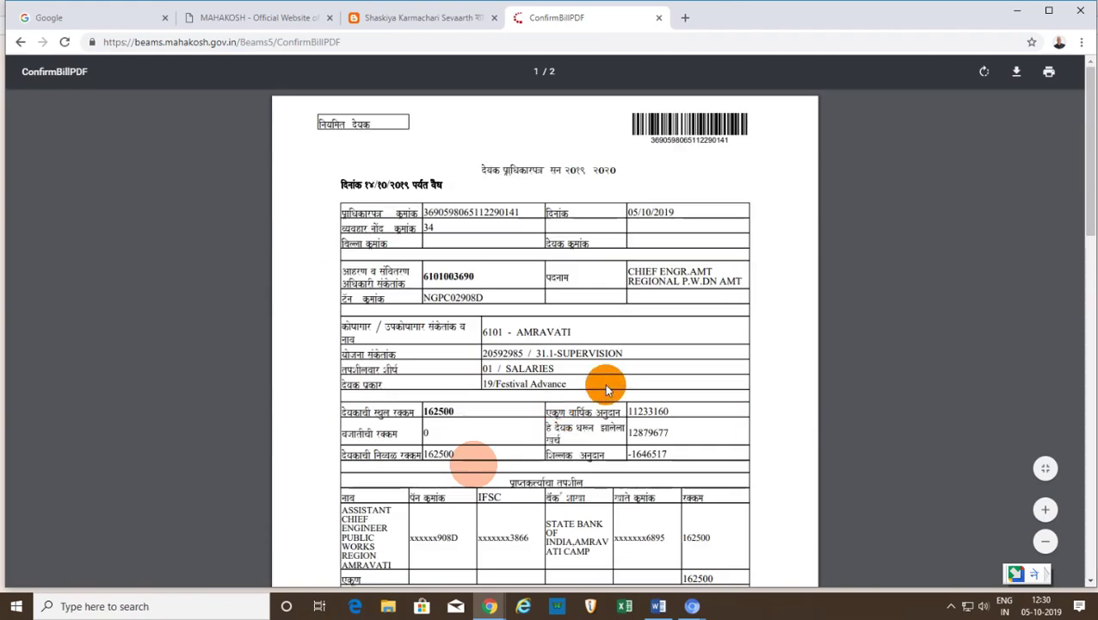
- Print the slip with Copies set to 2 on the HP LaserJet M1005
key(ctrl+p)
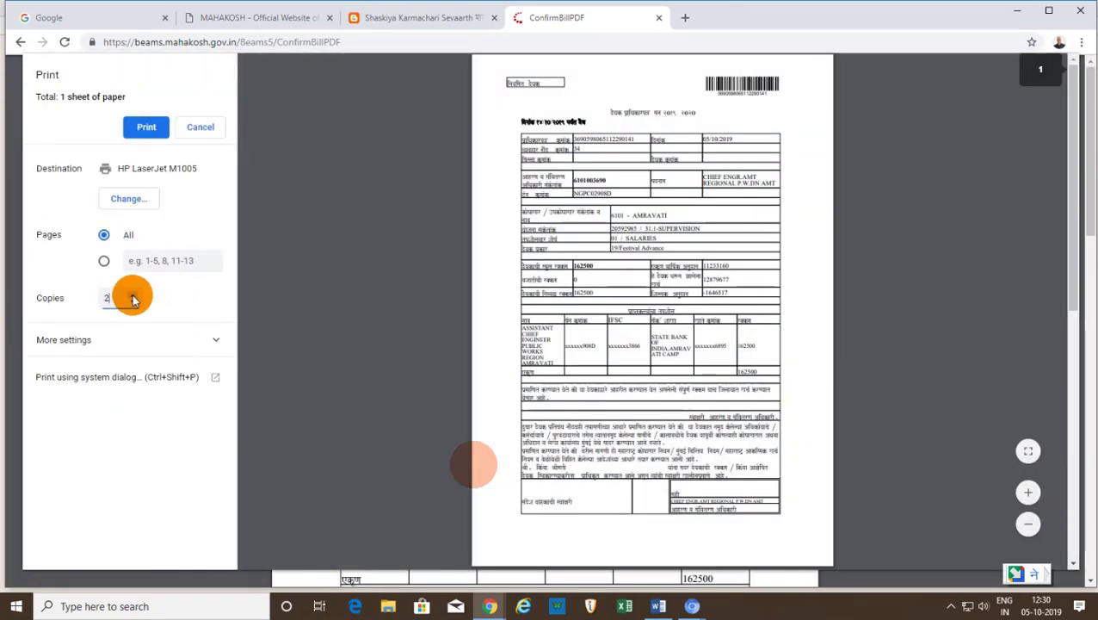
click(152, 128)
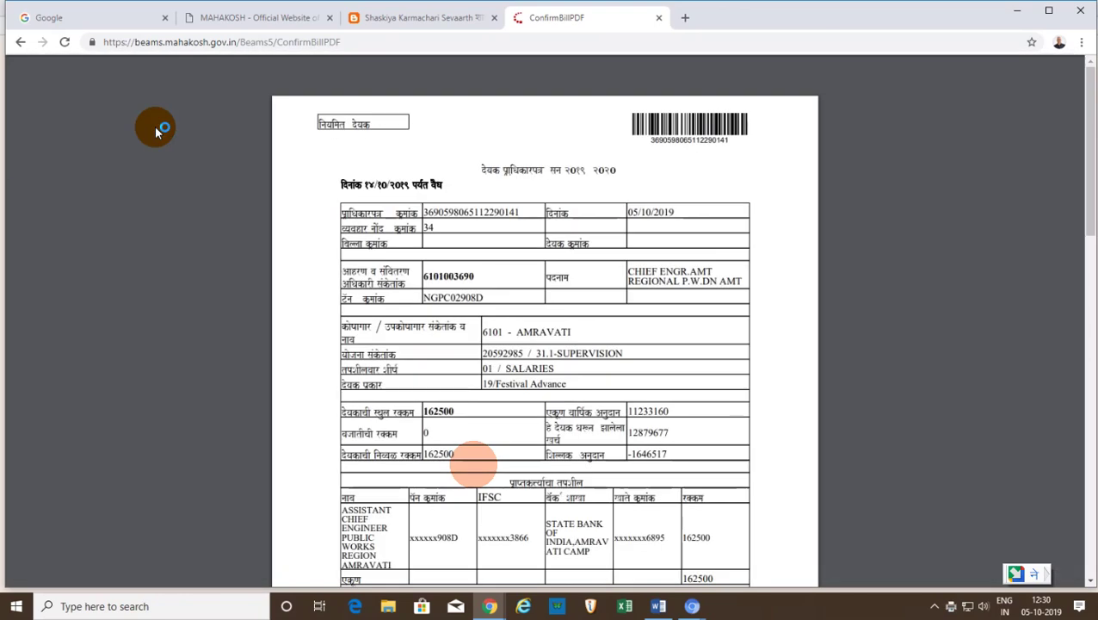
mouse_move(571, 94)
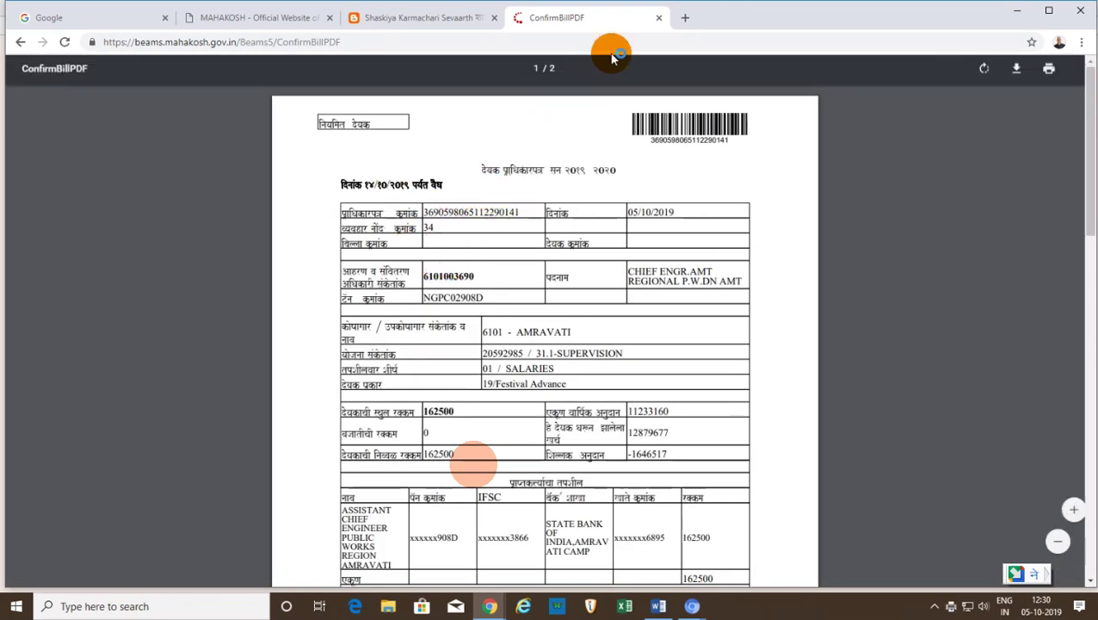
- Close the ConfirmBillPDF tab and follow the blog's Sevaarth link
click(660, 18)
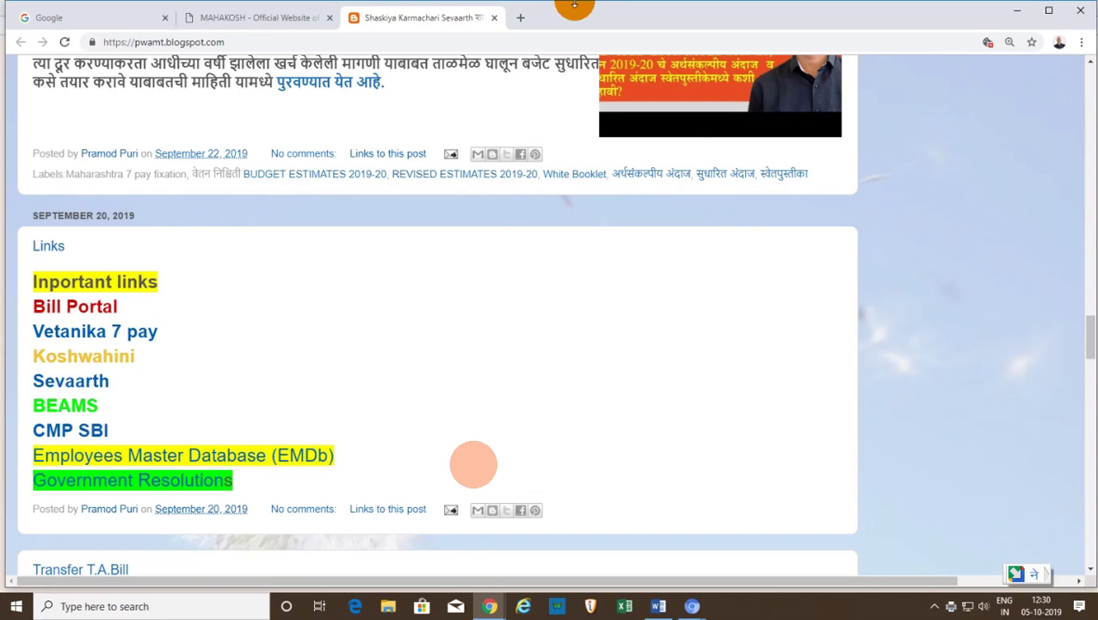
mouse_move(574, 6)
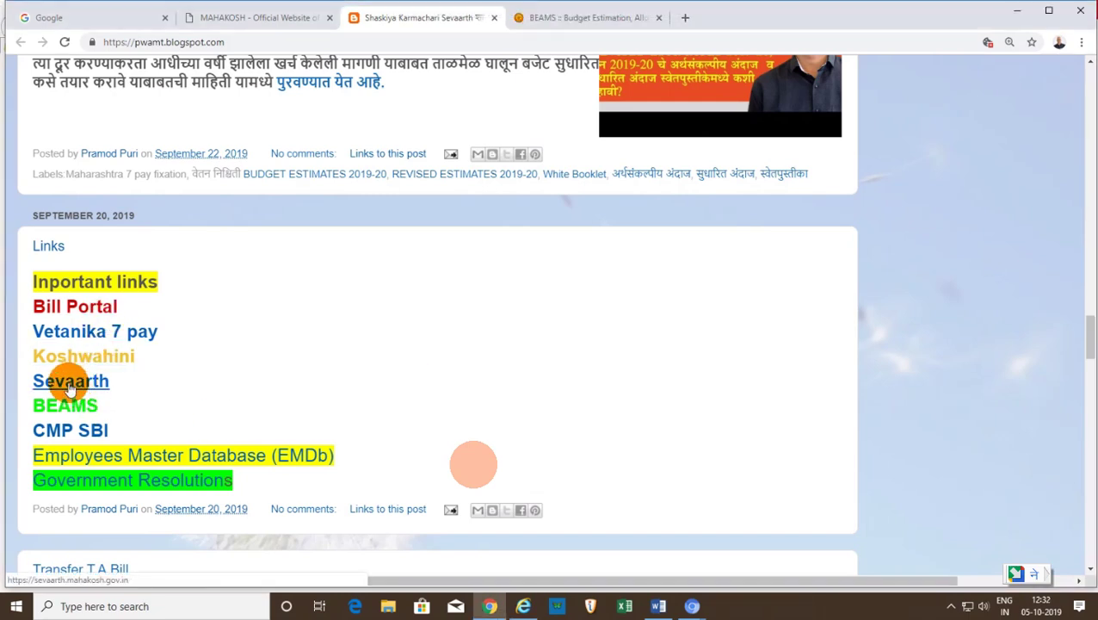
click(70, 385)
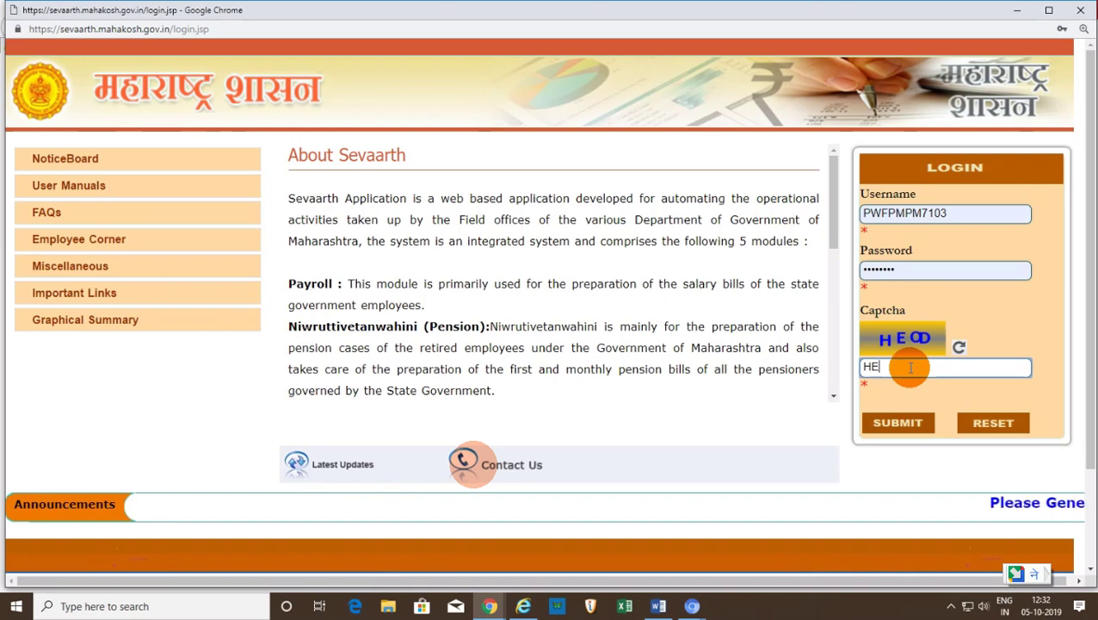
- Complete the captcha on the Sevaarth login form and submit it
click(910, 367)
text(HEO)
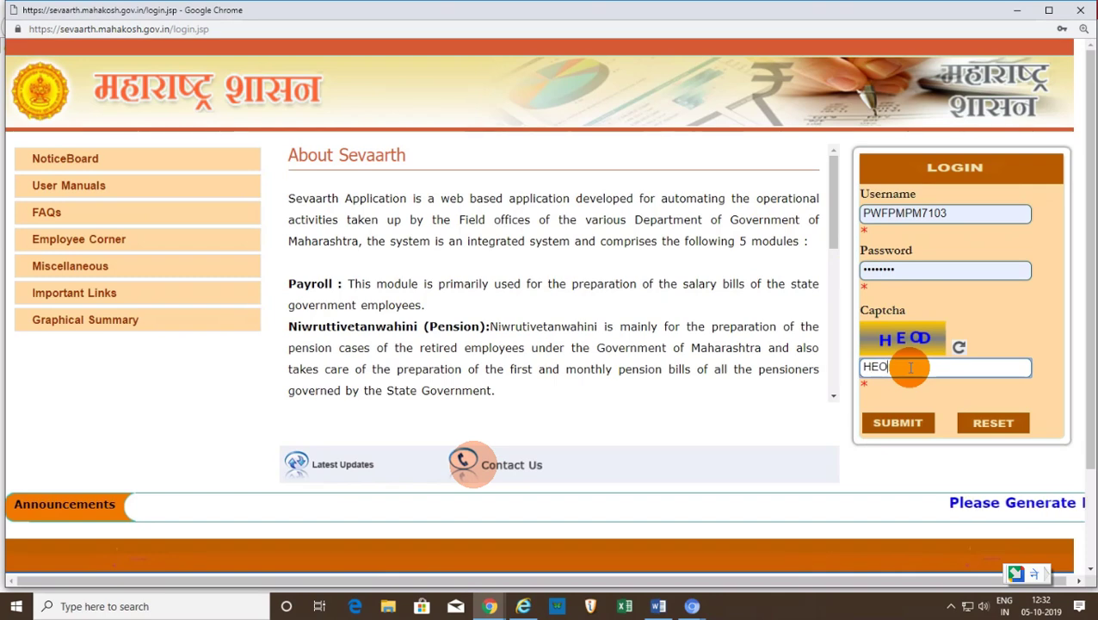
click(894, 423)
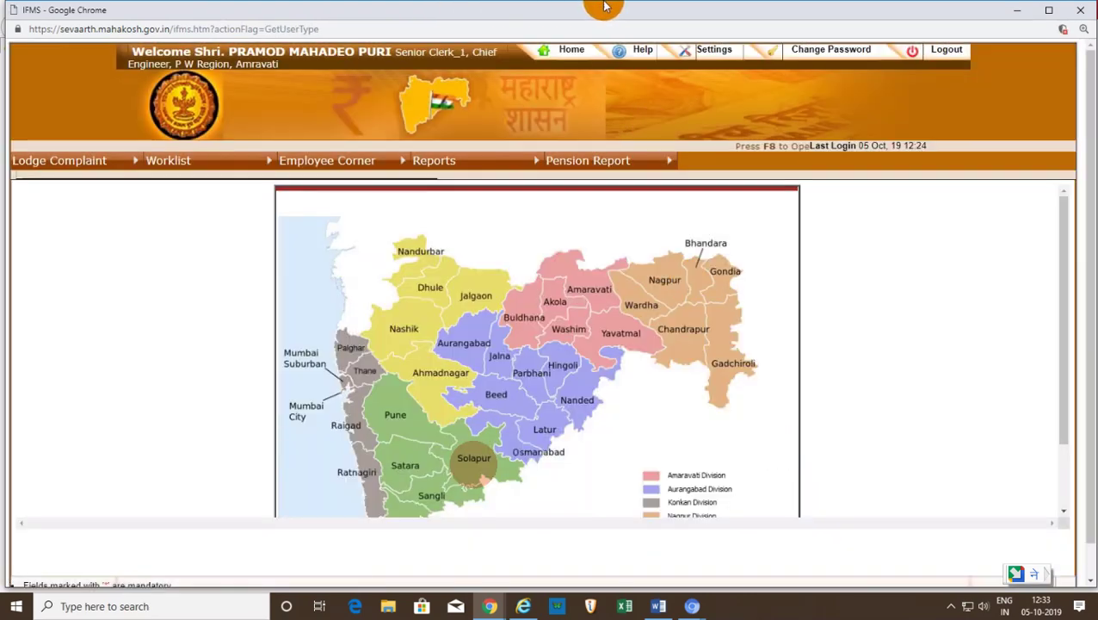
- Browse the Worklist > Payroll submenus, then switch to the Mahakosh portal in Internet Explorer
mouse_move(605, 7)
mouse_move(172, 168)
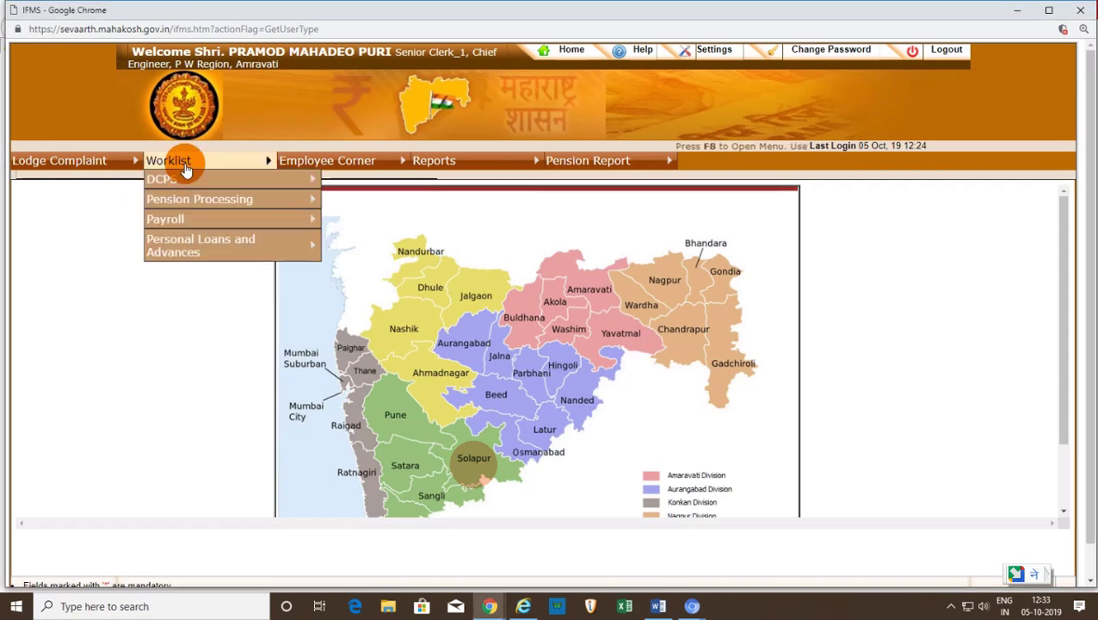
mouse_move(179, 206)
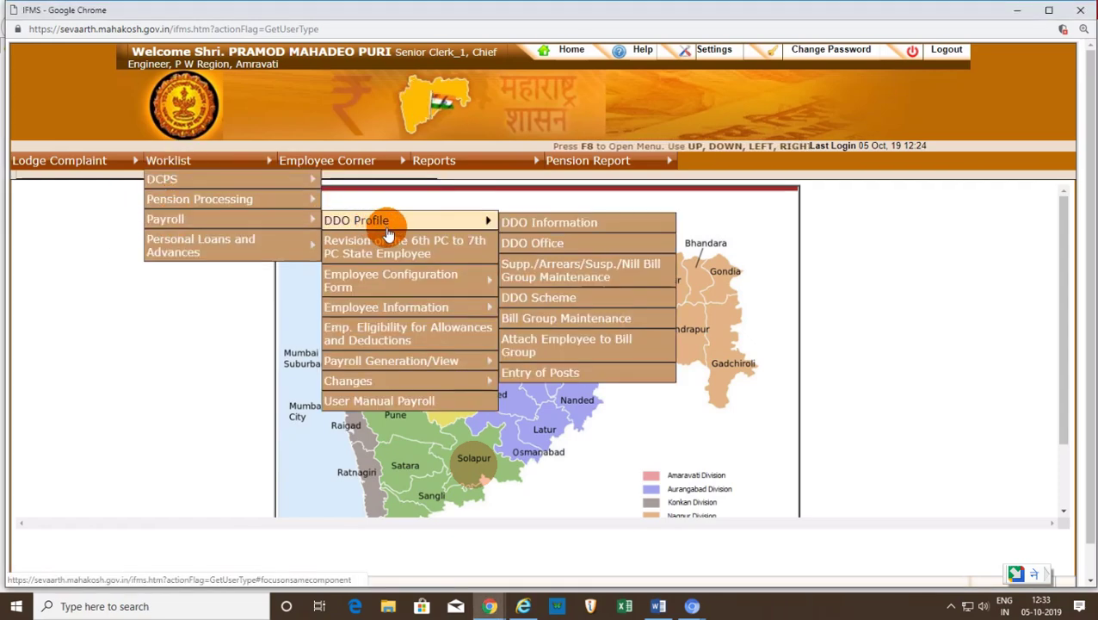
mouse_move(389, 277)
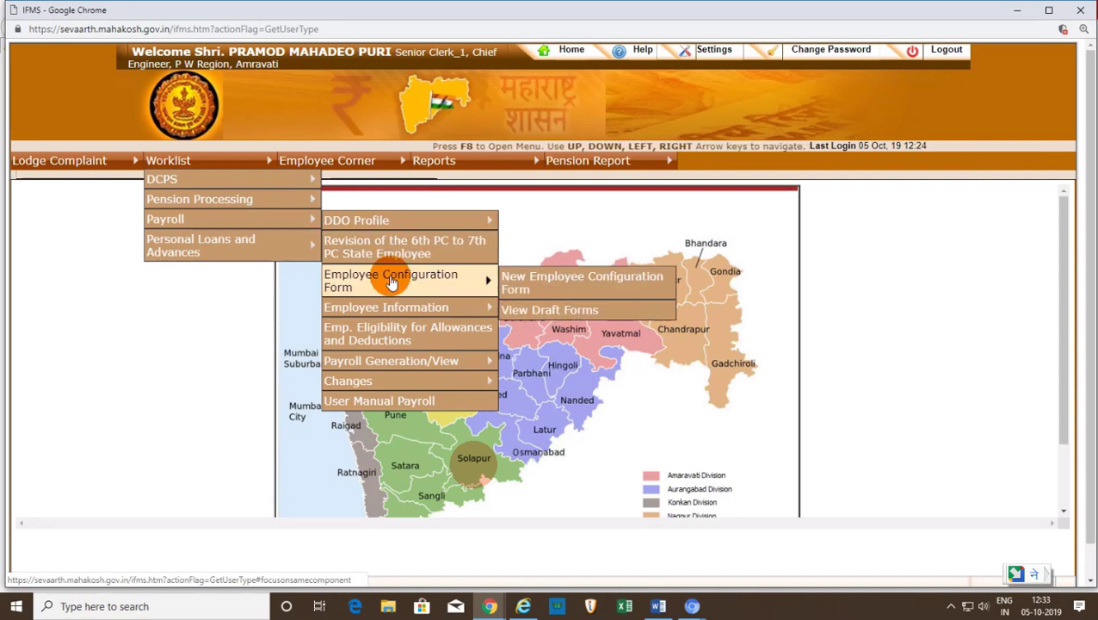
click(522, 604)
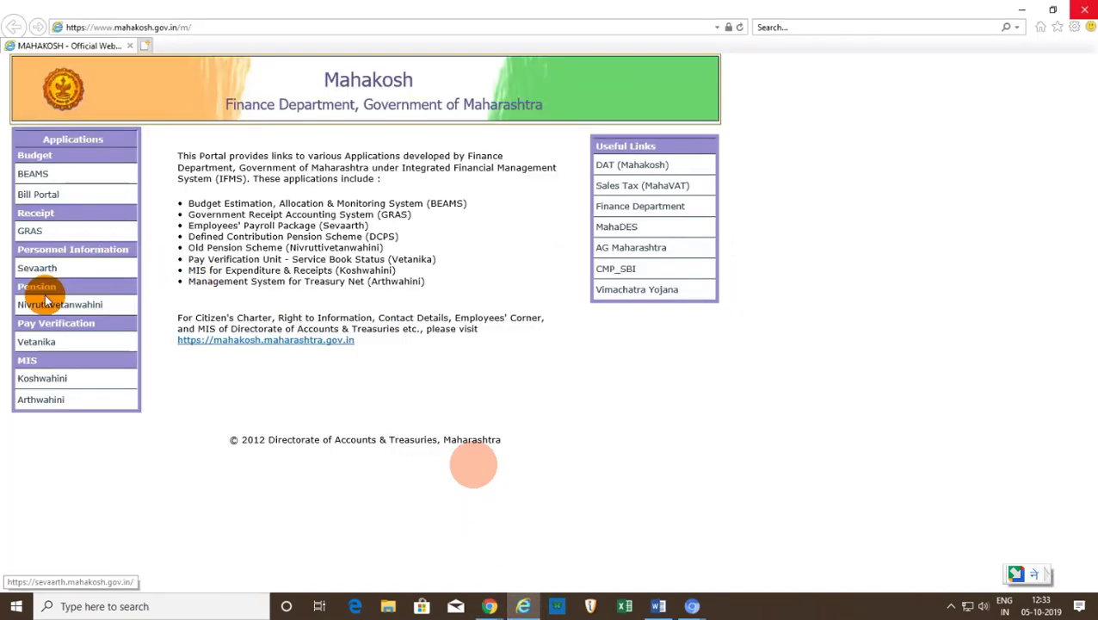
- Log in to the Nivruttivetanwahini pension portal with the saved Assistant Chief Engineer username and captcha, storing the password
click(45, 305)
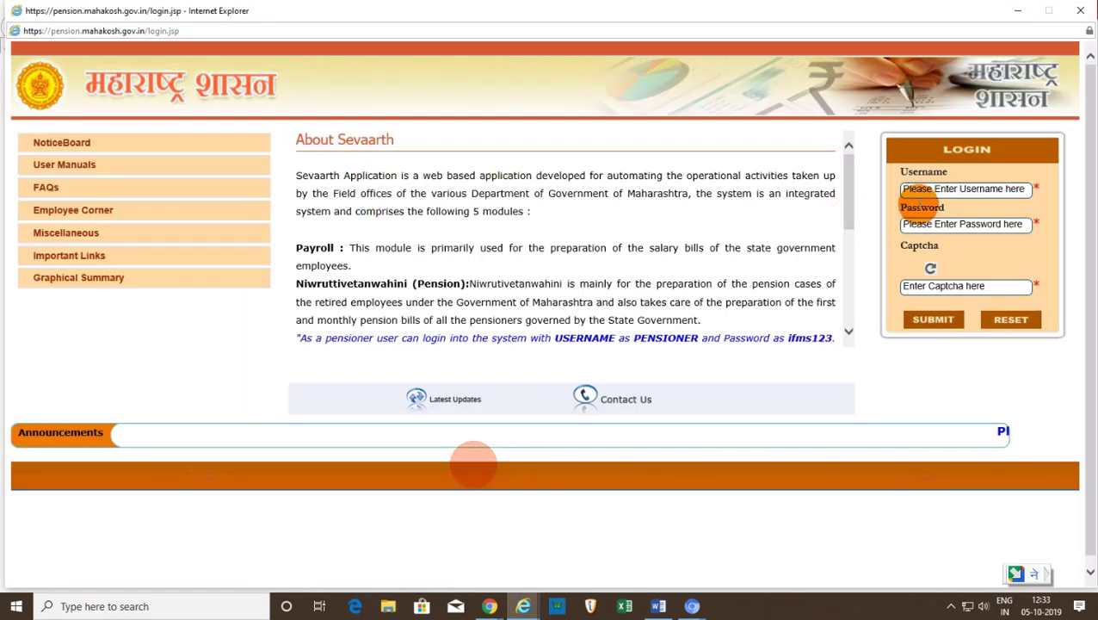
click(932, 192)
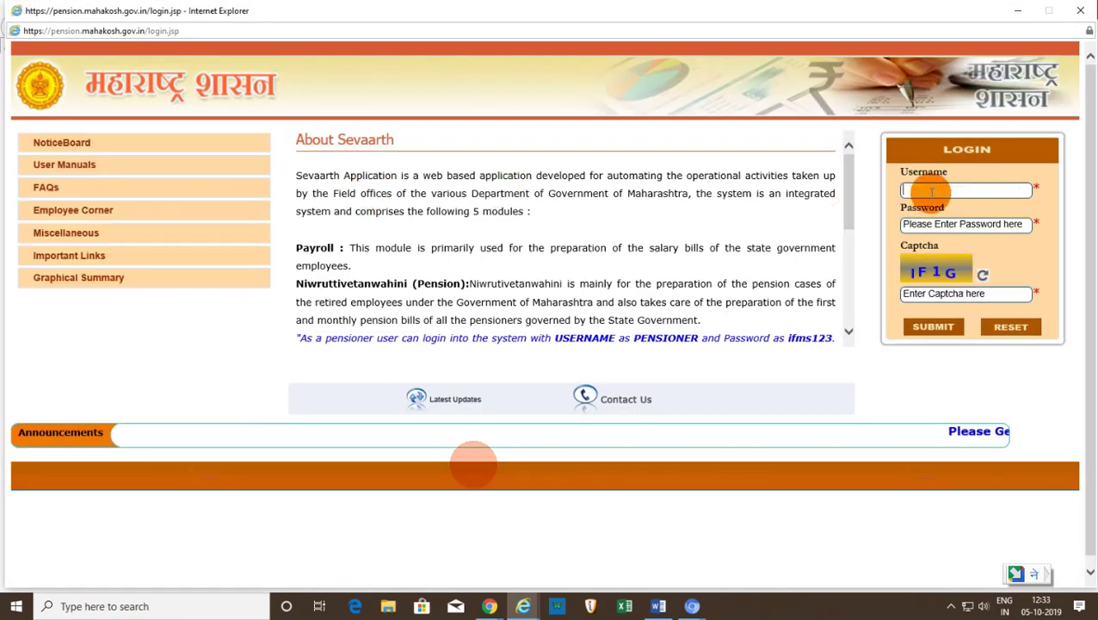
text(PWFA)
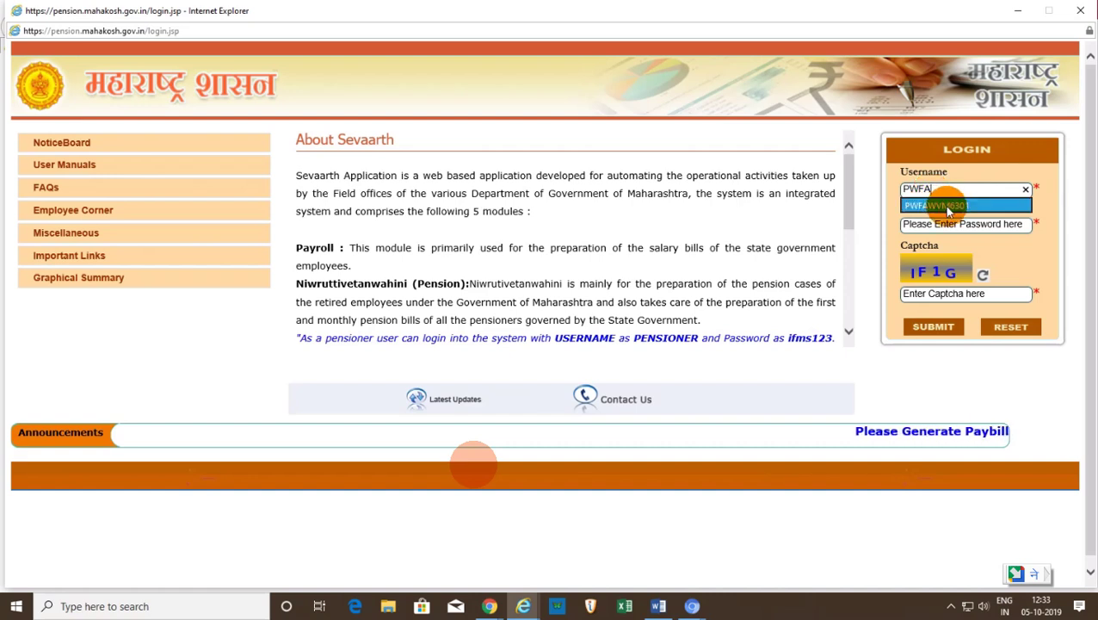
click(947, 207)
key(Caps_Lock)
key(Caps_Lock)
key(Caps_Lock)
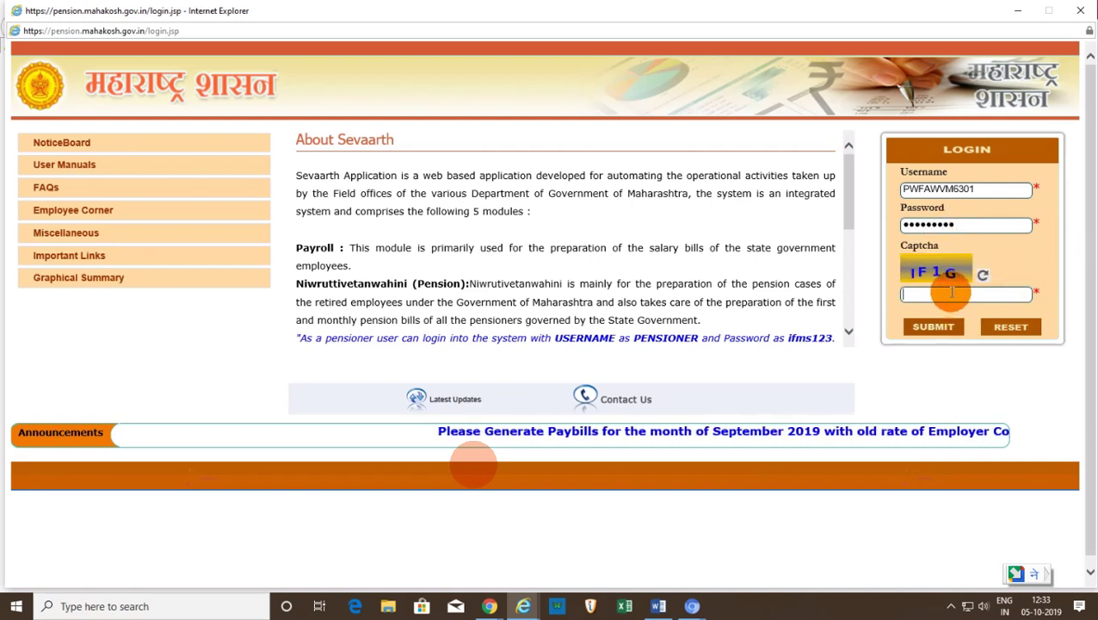
text(IF1G)
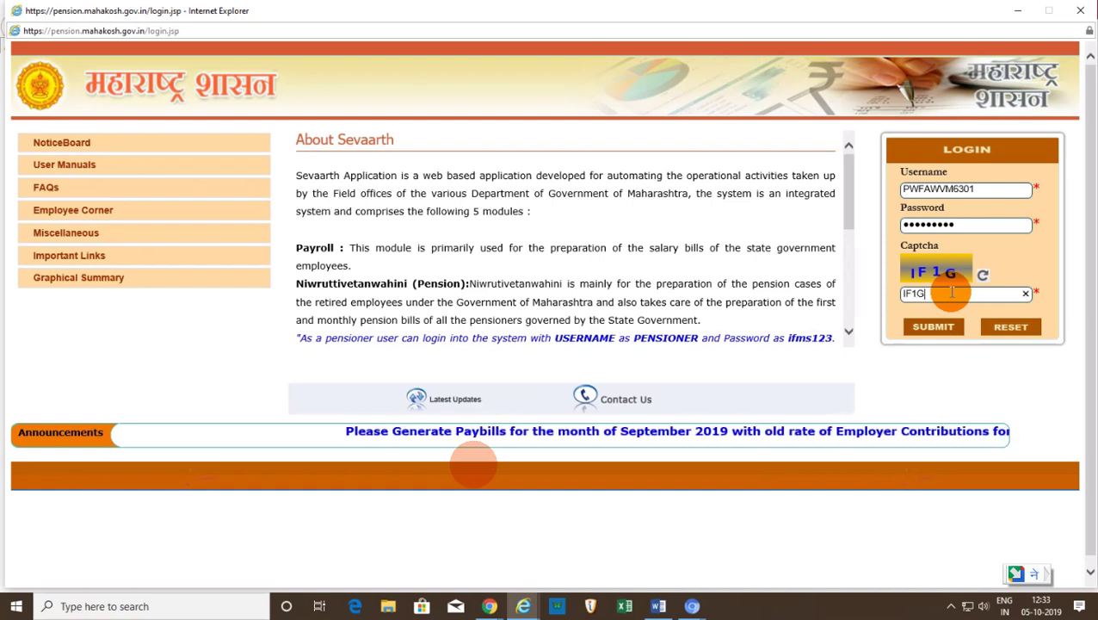
click(934, 328)
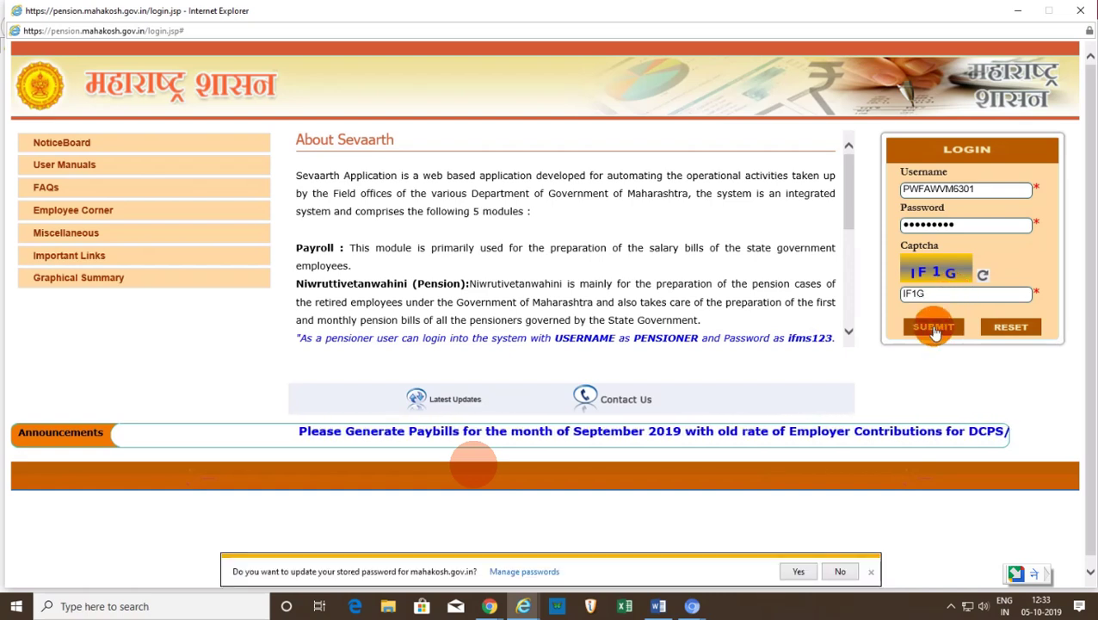
click(797, 576)
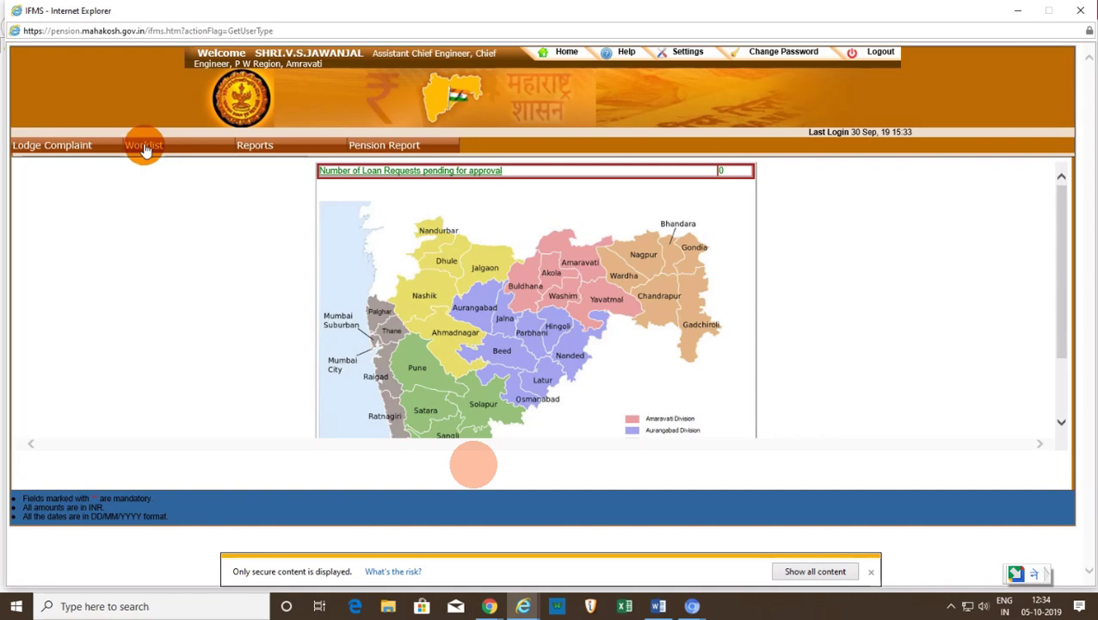
- Dismiss the insecure-content notice and open Worklist > Payroll > Dept. Eligibility for Allowances and Deductions
click(147, 148)
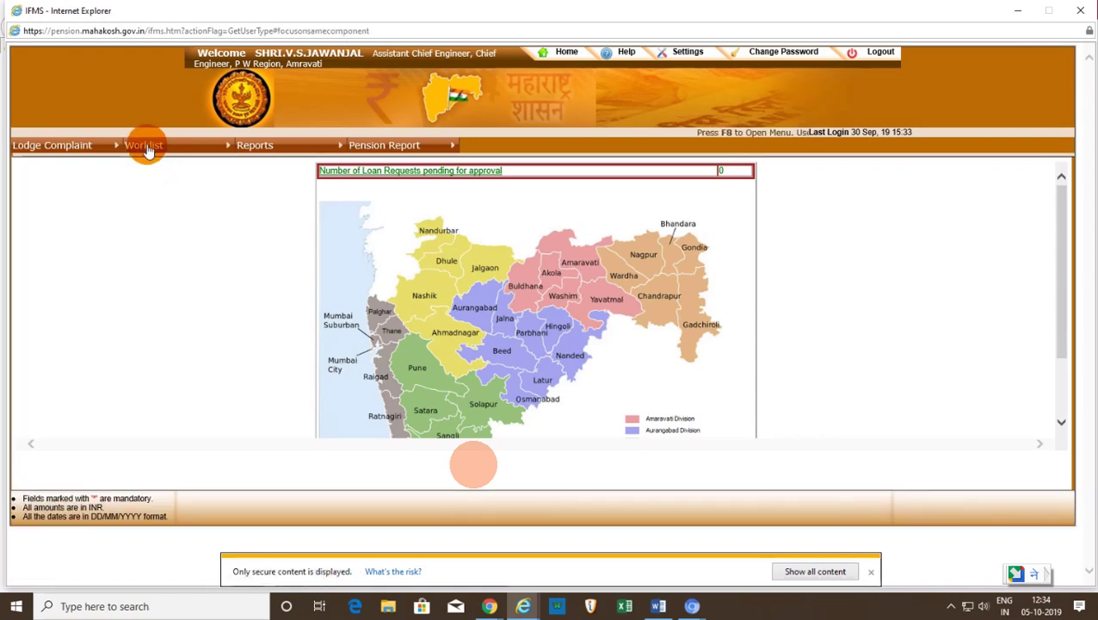
click(871, 571)
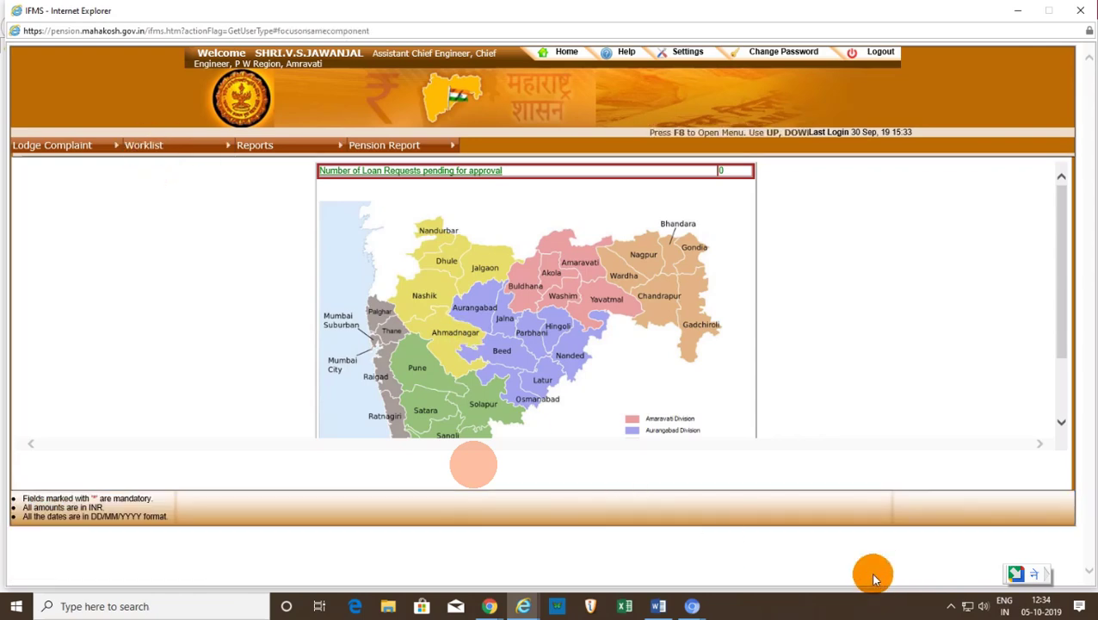
click(142, 142)
click(163, 198)
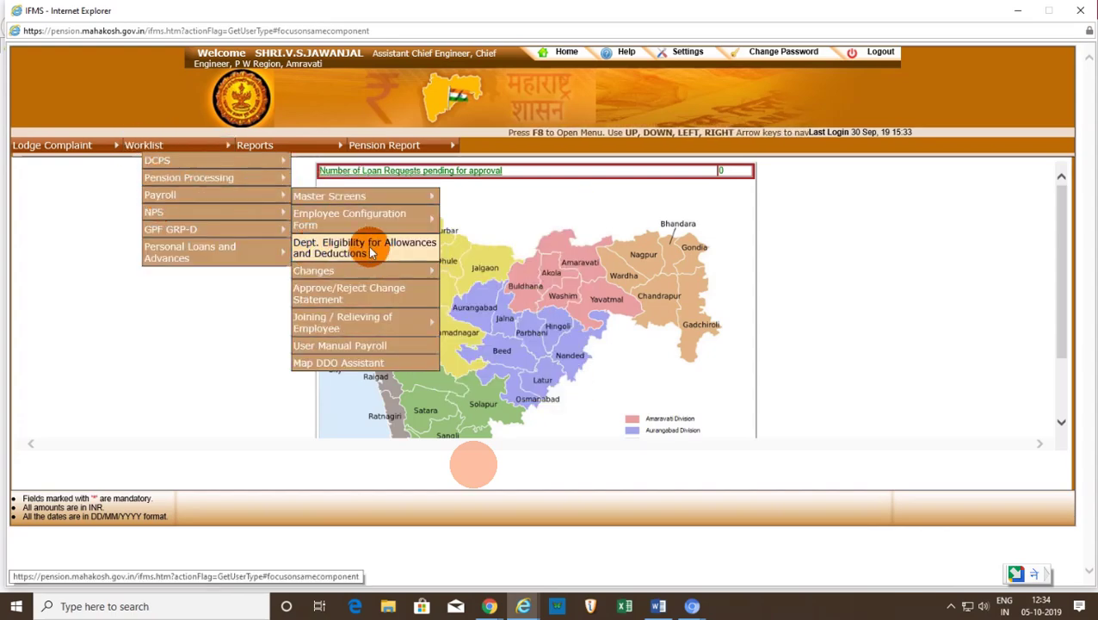
click(371, 251)
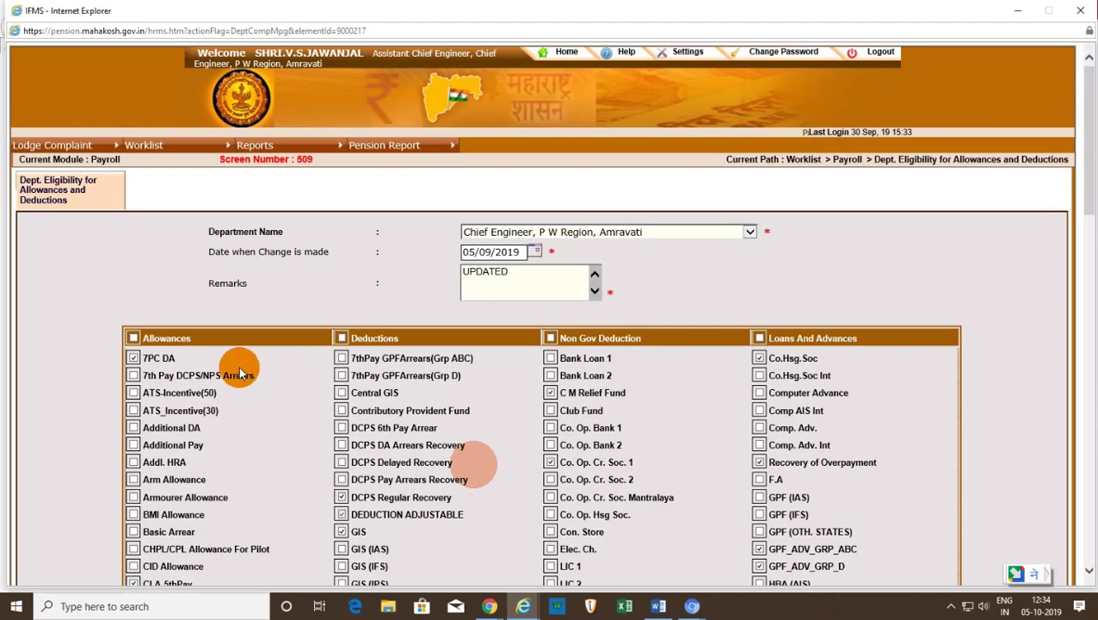
scroll(234, 366, down, 3)
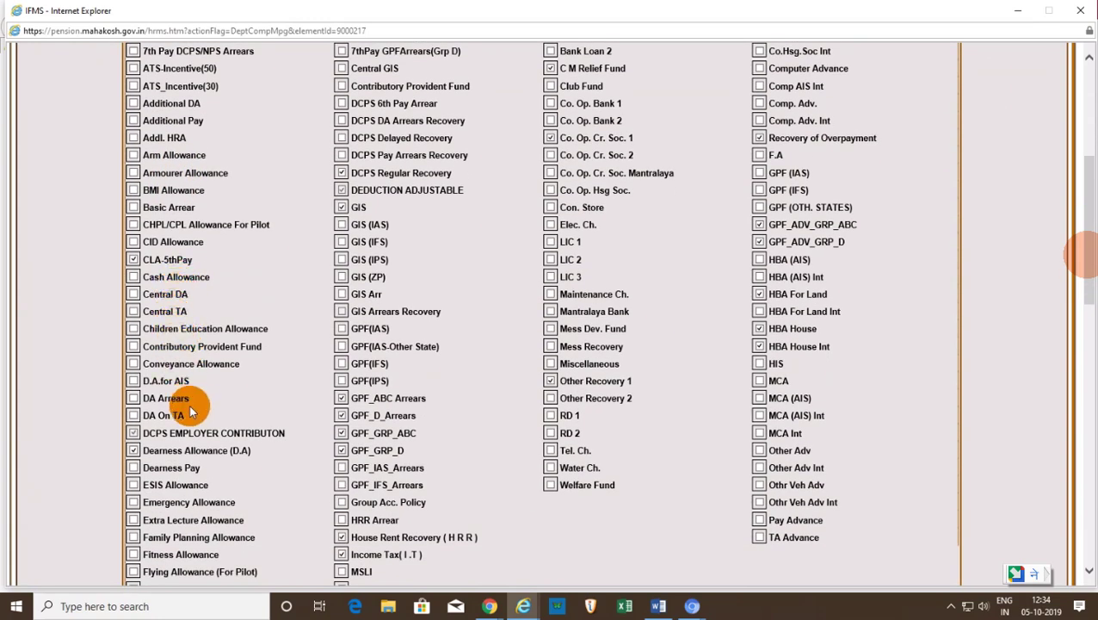
scroll(207, 405, down, 1)
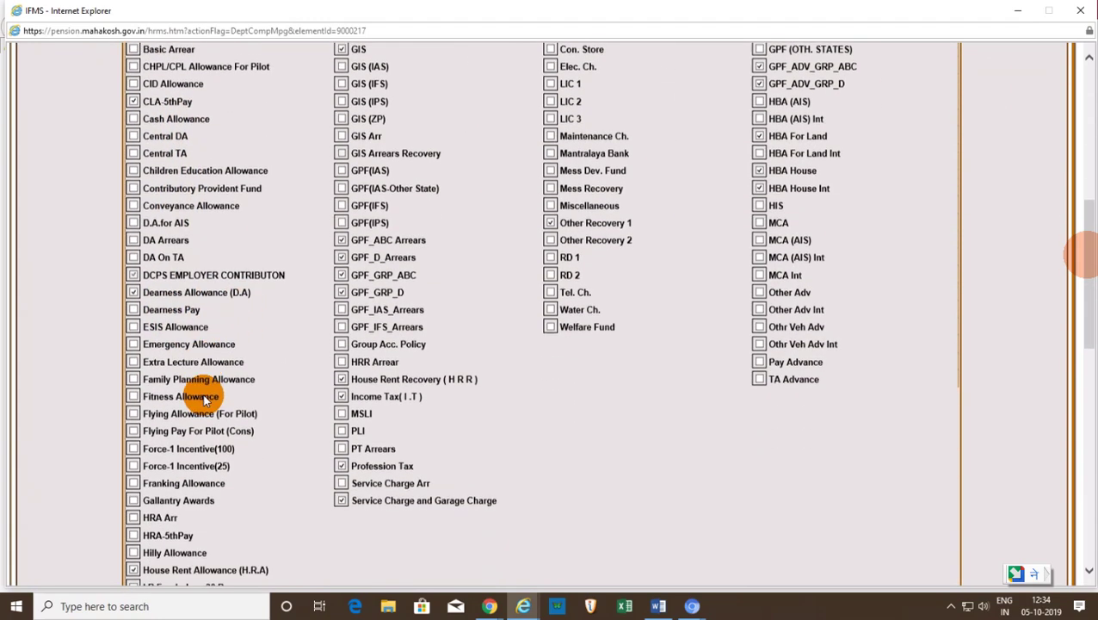
scroll(164, 466, down, 1)
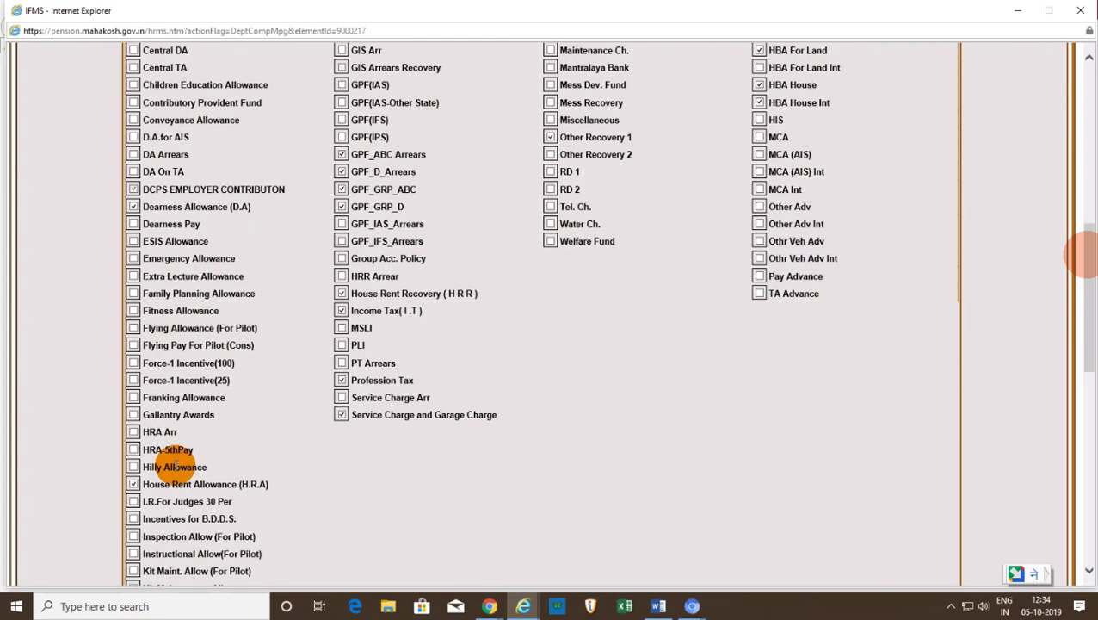
scroll(278, 483, down, 2)
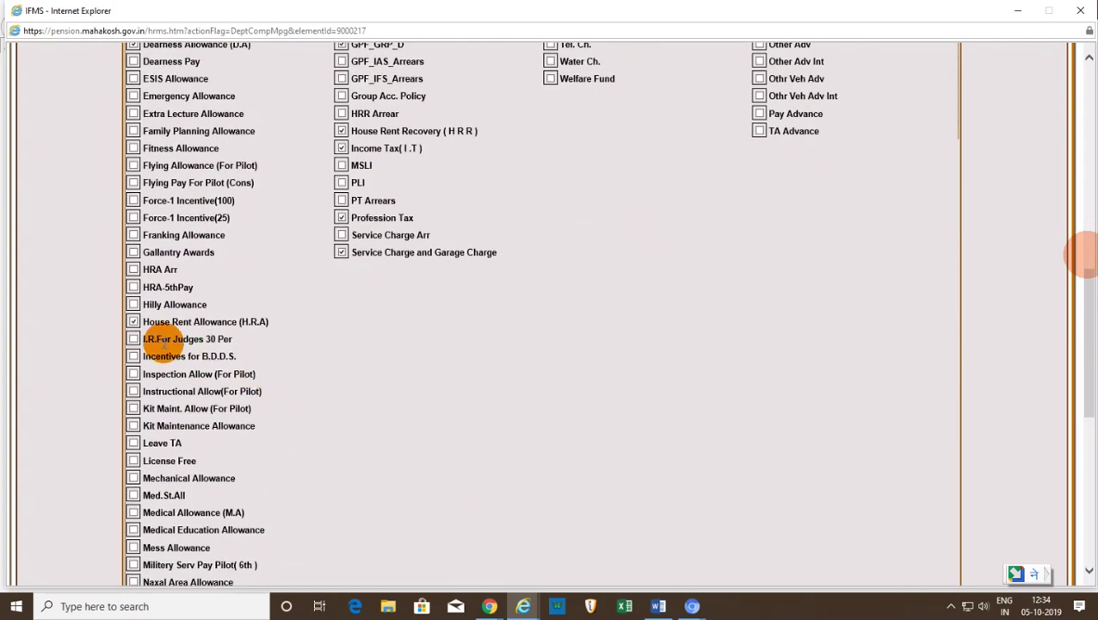
scroll(187, 498, down, 3)
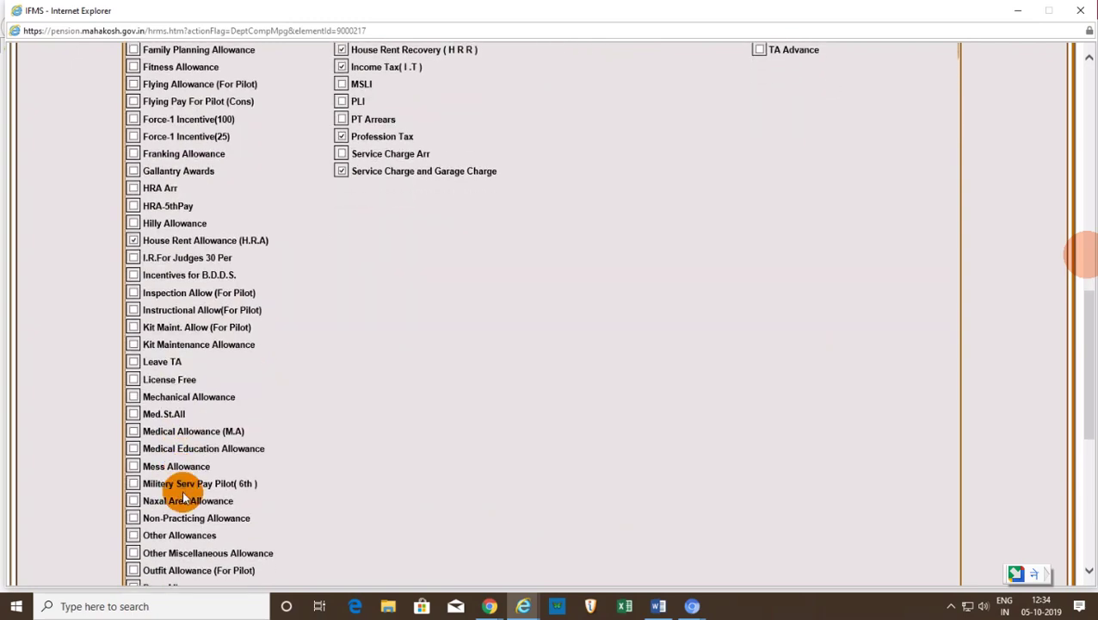
scroll(185, 504, down, 4)
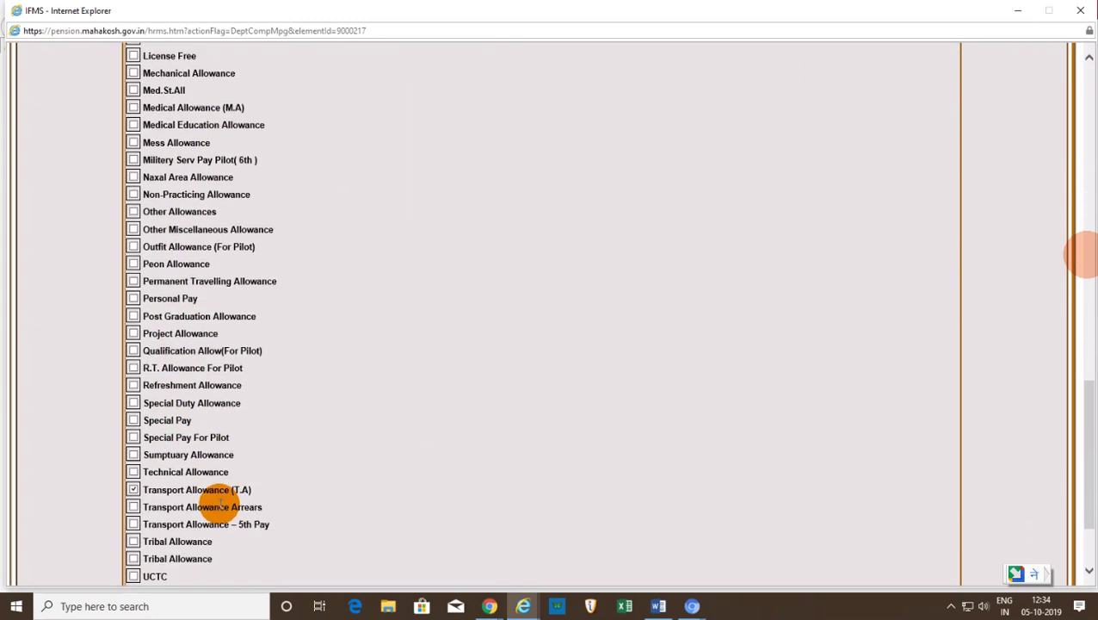
scroll(277, 434, up, 10)
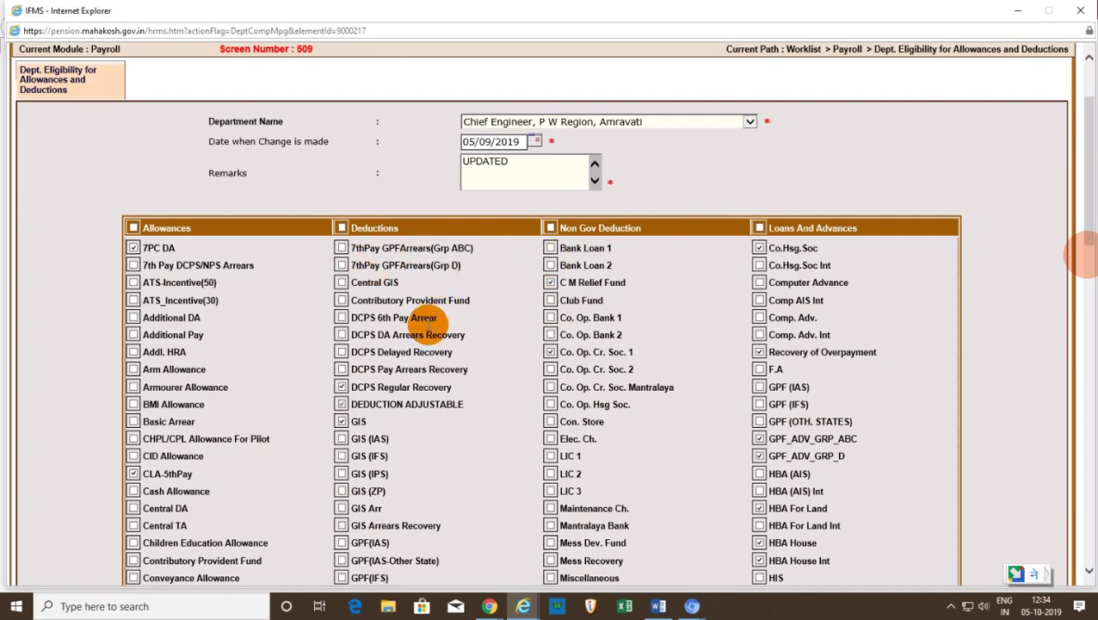
scroll(410, 421, down, 2)
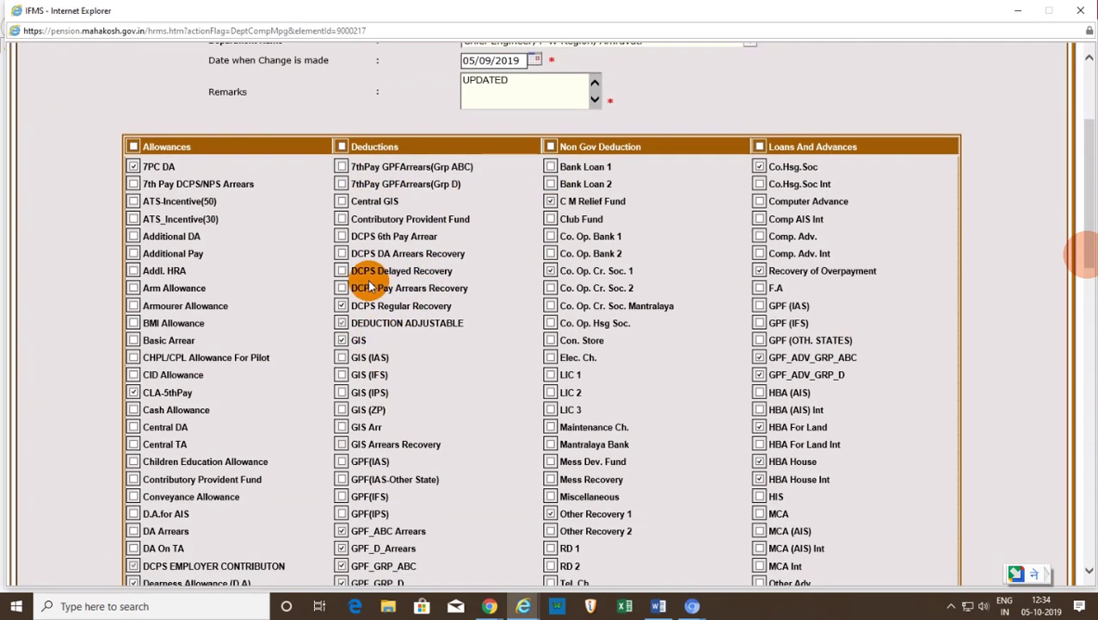
scroll(399, 431, down, 1)
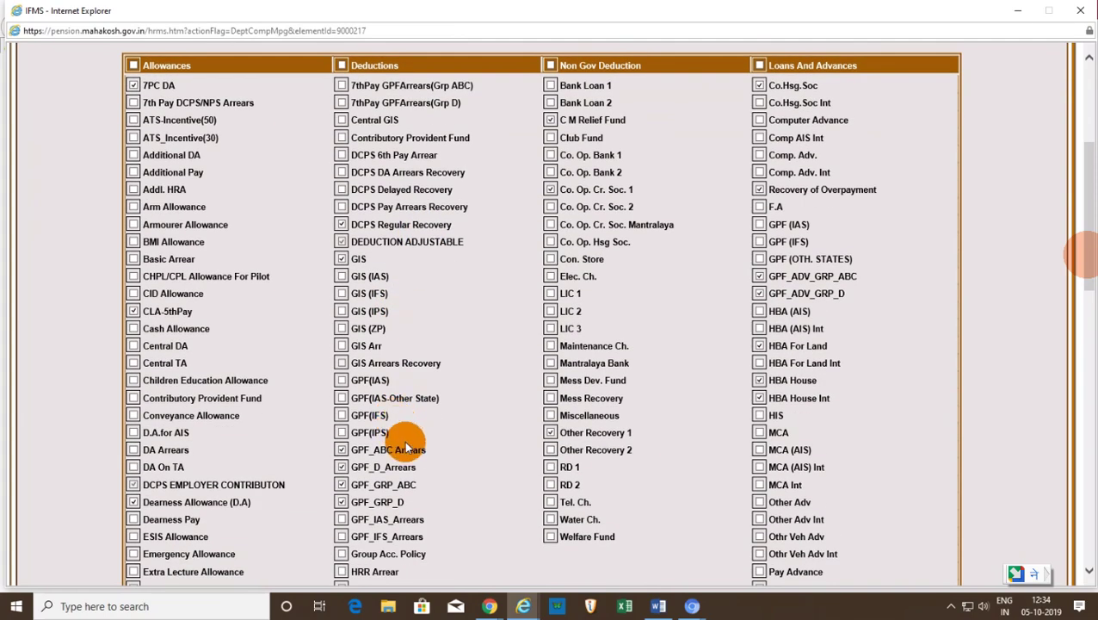
scroll(413, 465, down, 1)
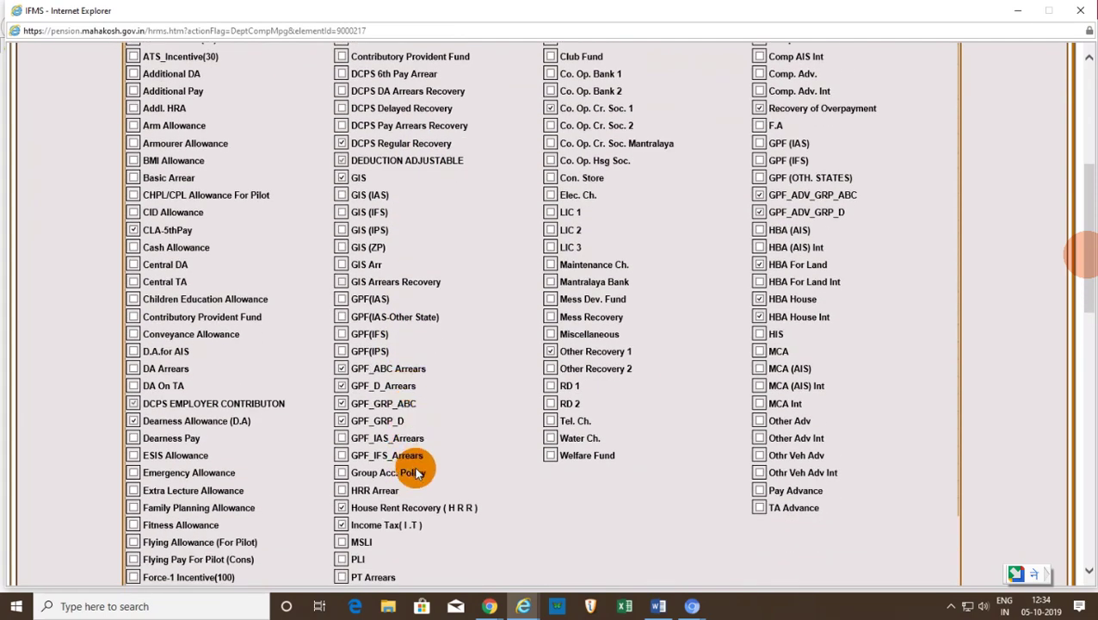
scroll(414, 469, down, 2)
scroll(582, 455, up, 5)
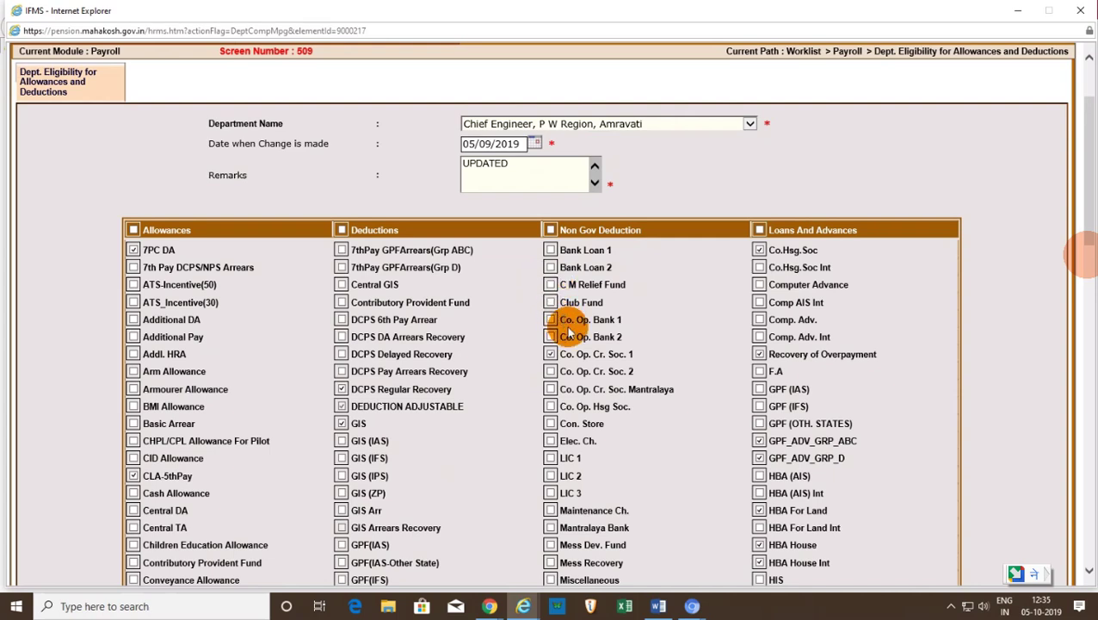
- Tick F.A in the Loans And Advances column of the Amravati eligibility form
scroll(648, 371, down, 1)
scroll(648, 372, down, 1)
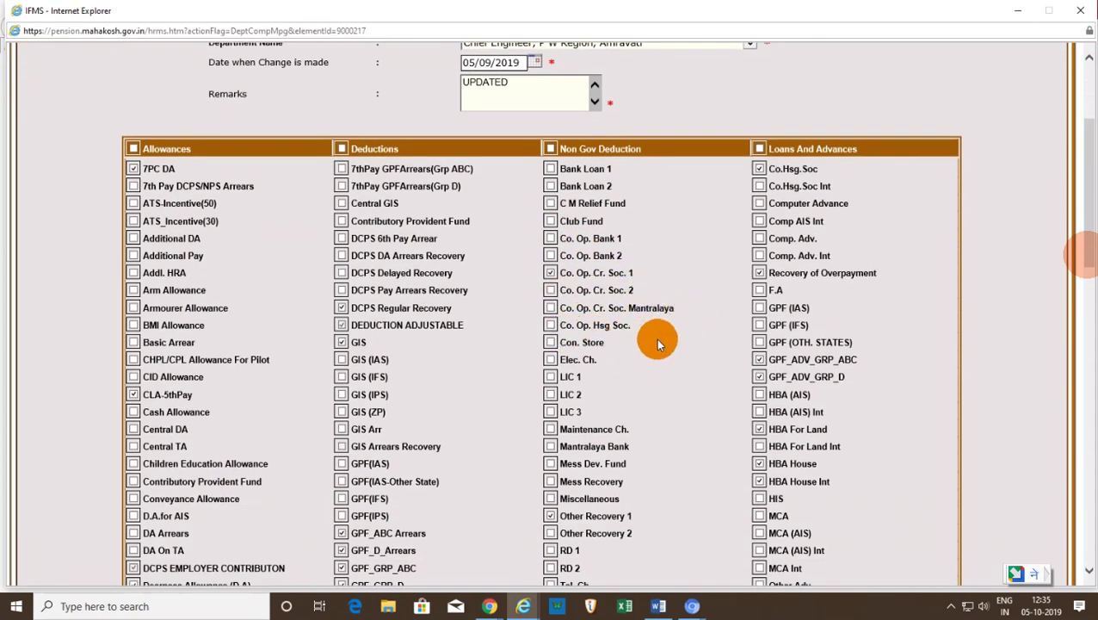
scroll(602, 439, down, 2)
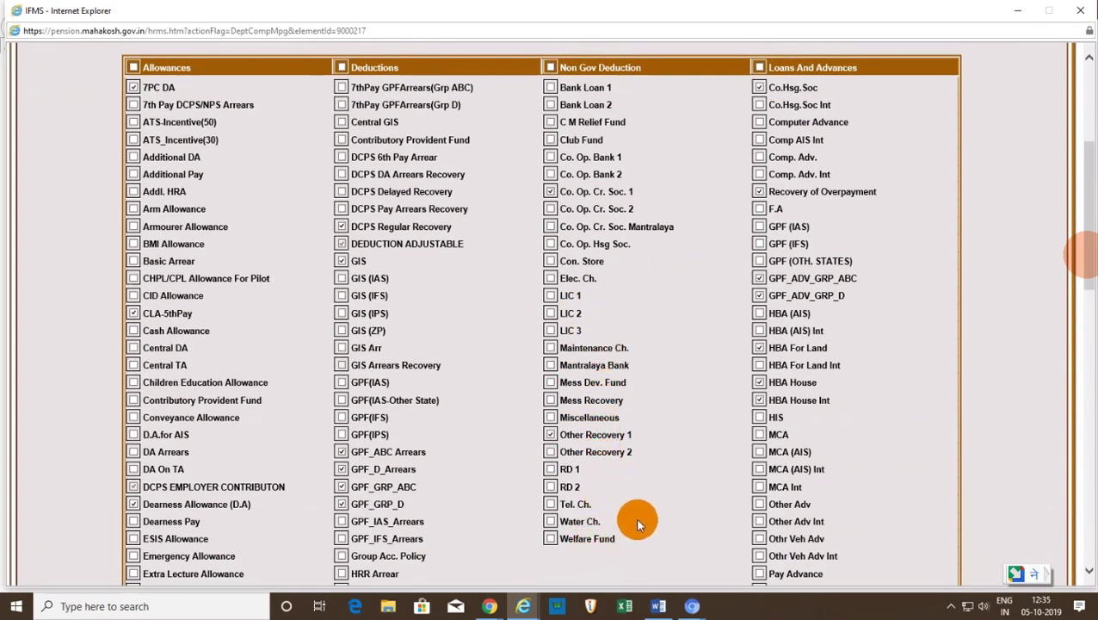
scroll(654, 508, up, 4)
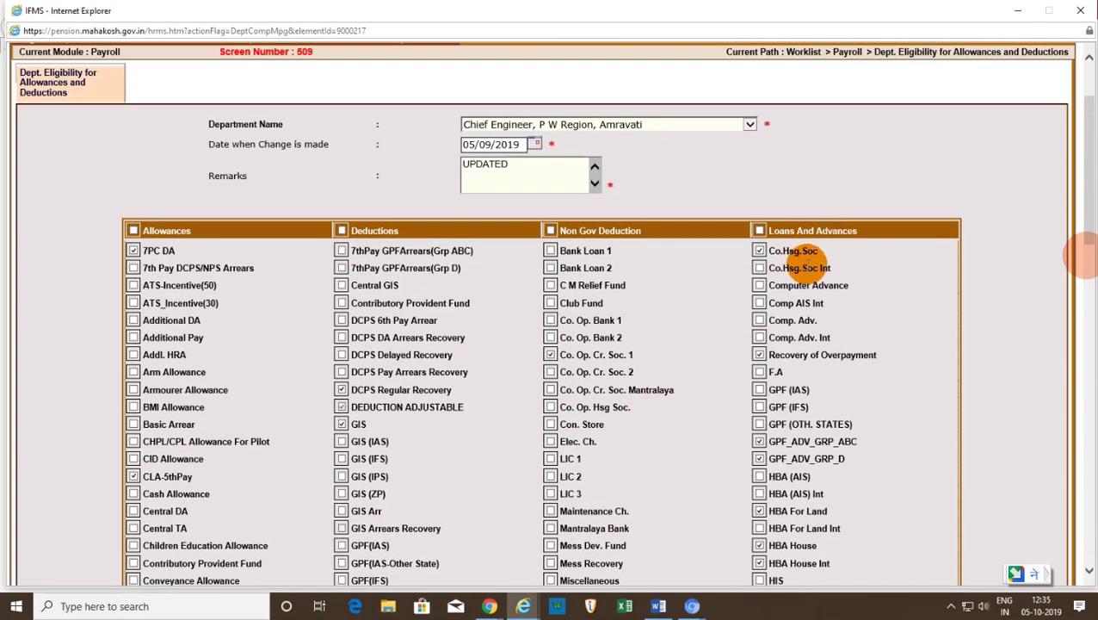
scroll(810, 276, down, 2)
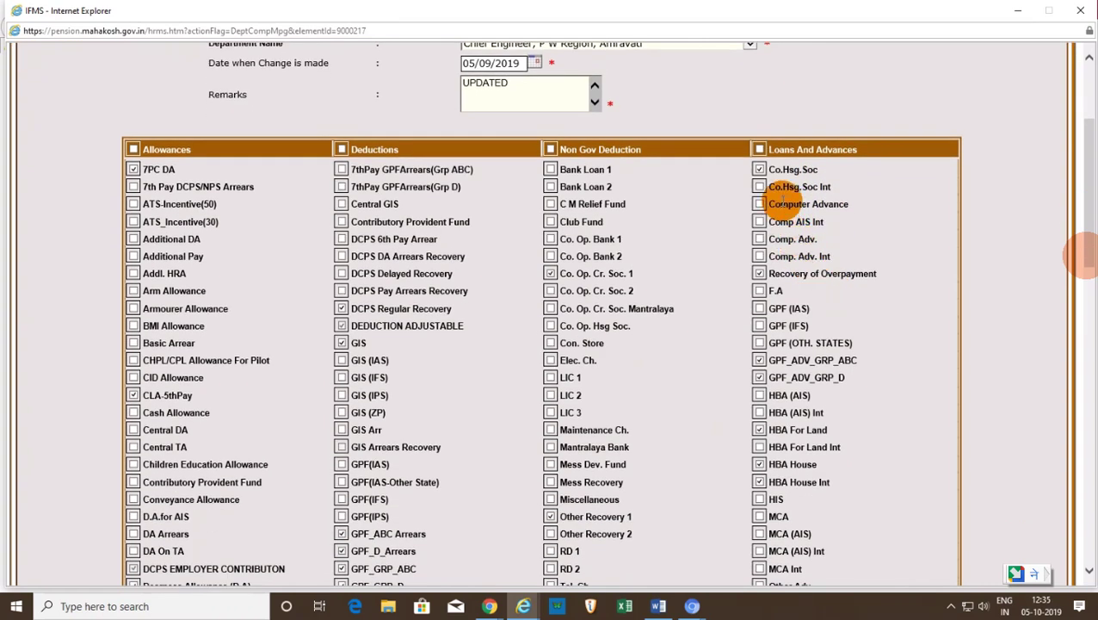
click(759, 292)
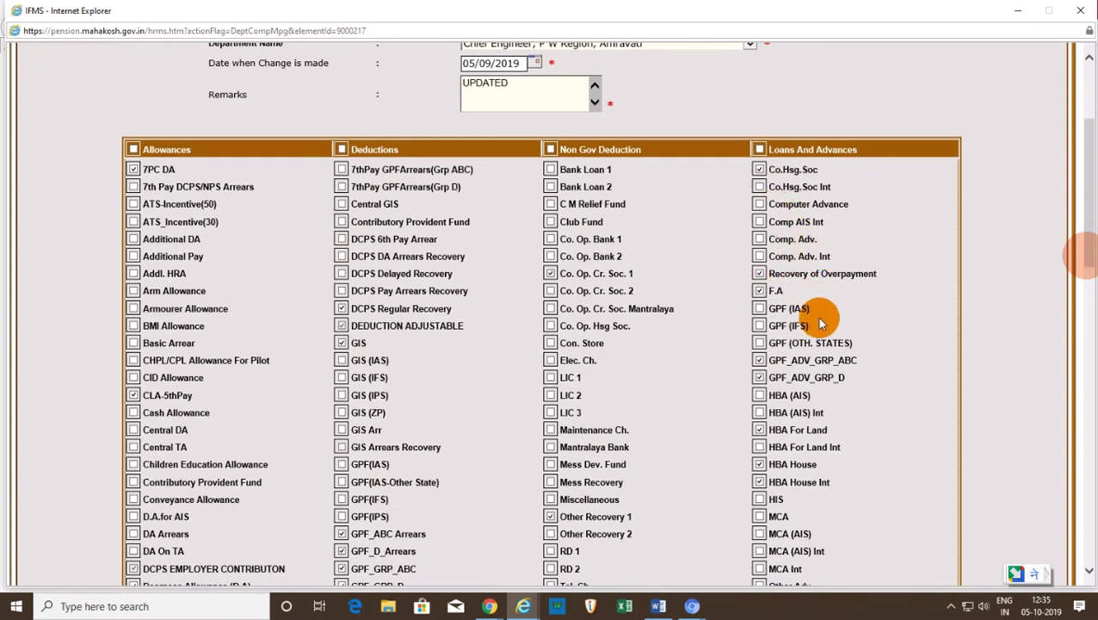
scroll(829, 426, down, 1)
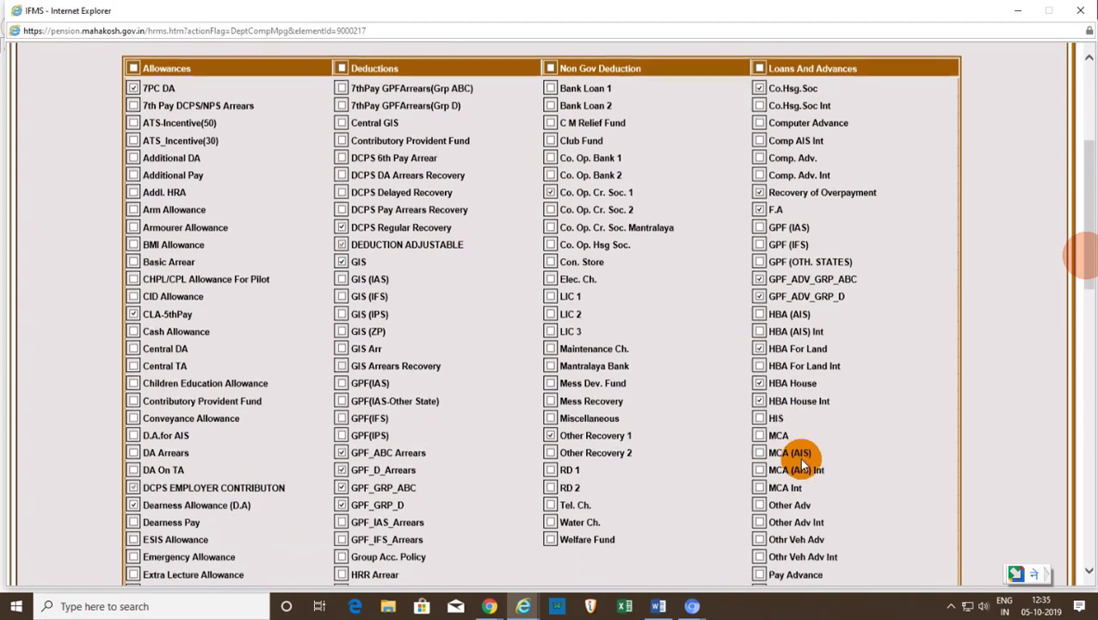
scroll(845, 417, down, 6)
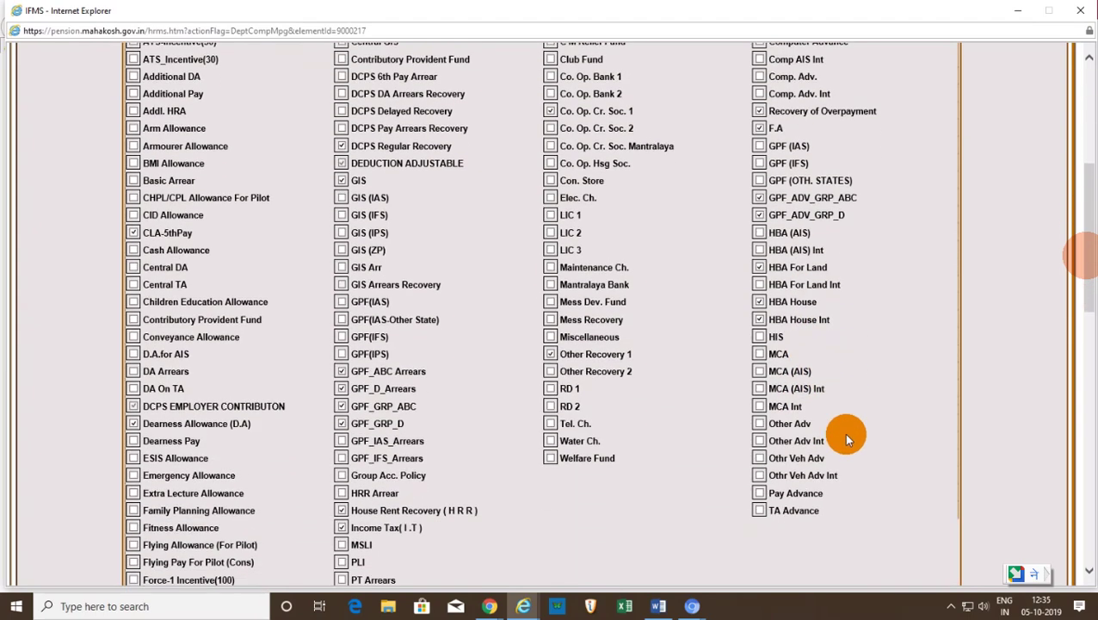
scroll(560, 422, down, 6)
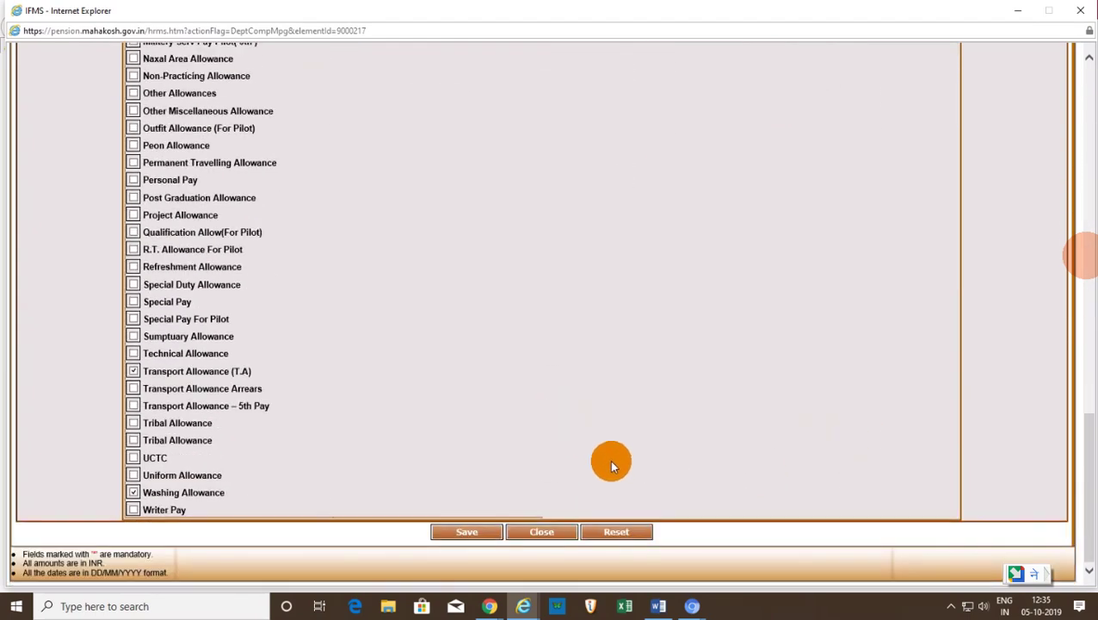
- Save the eligibility form with F.A enabled and confirm OK to submit
click(476, 533)
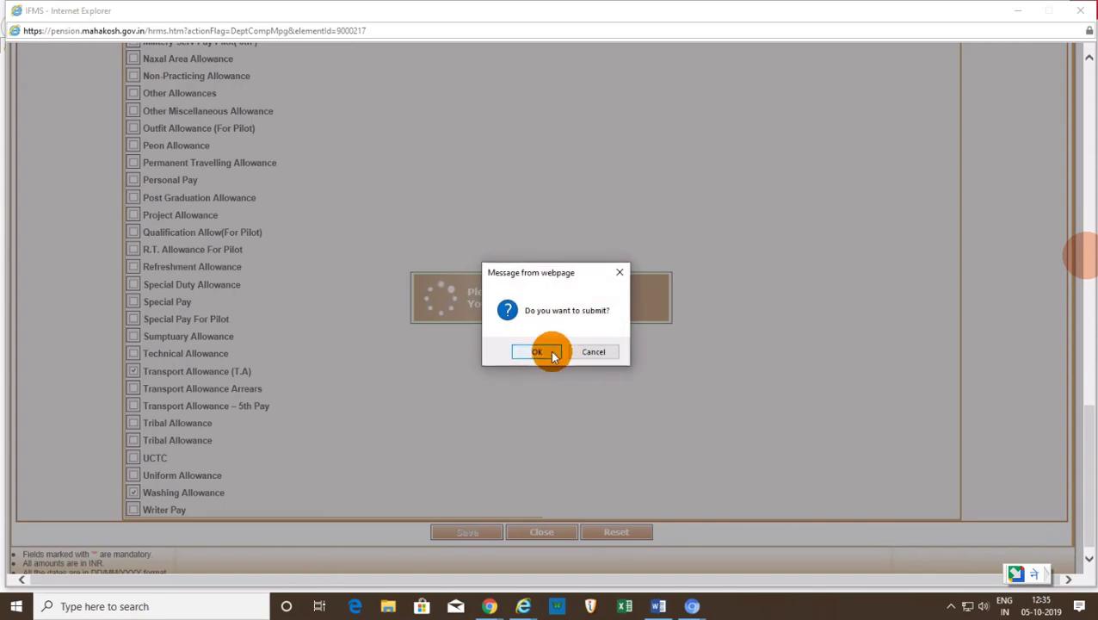
click(537, 352)
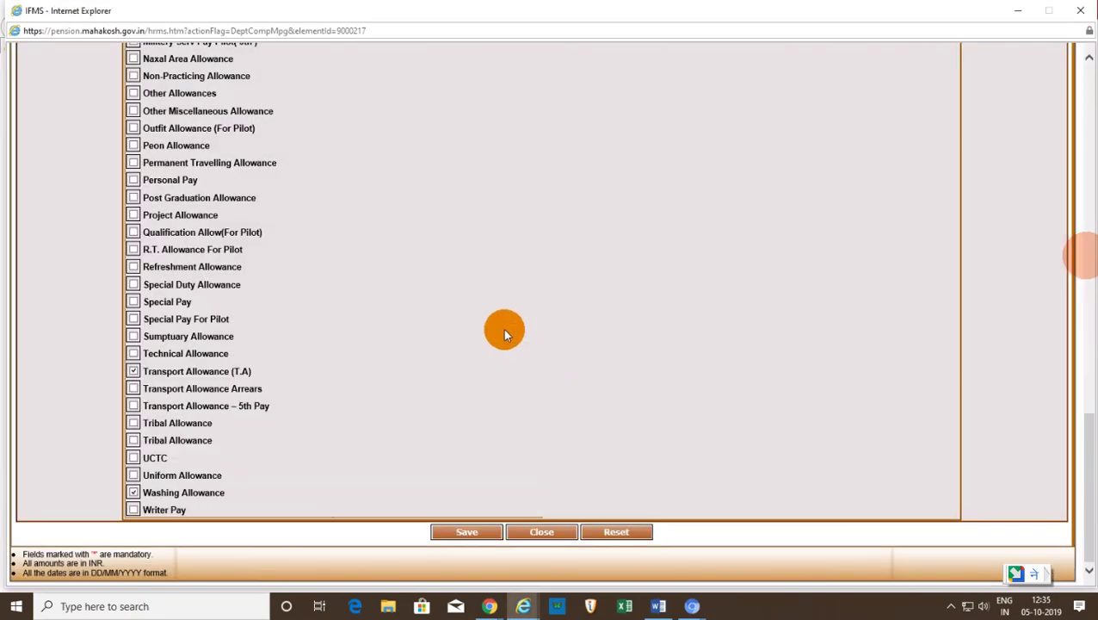
scroll(505, 334, up, 15)
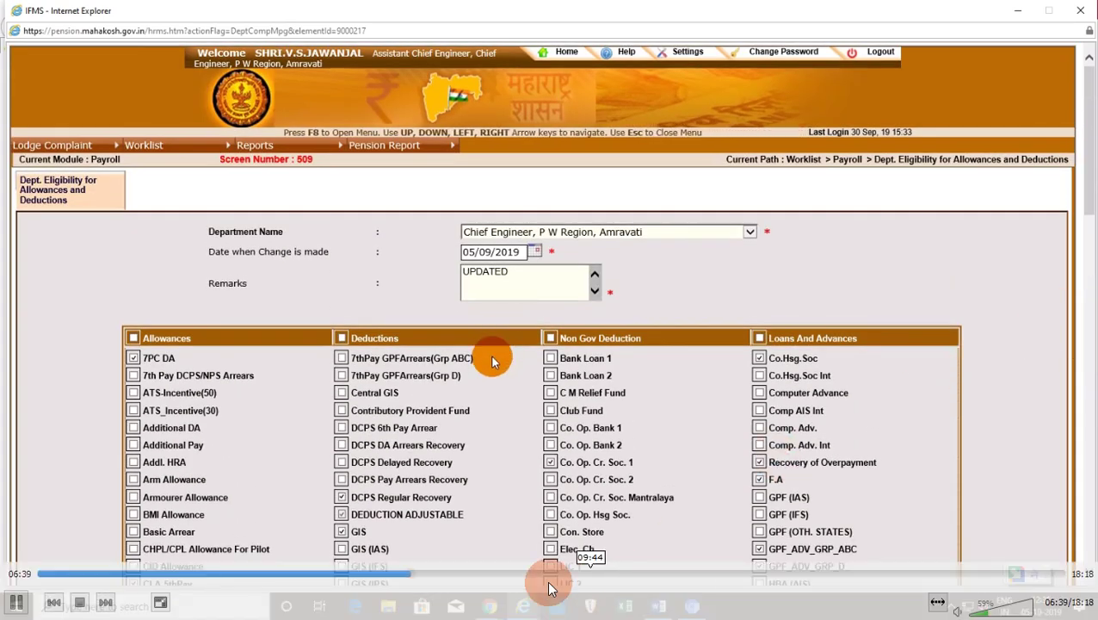
click(424, 574)
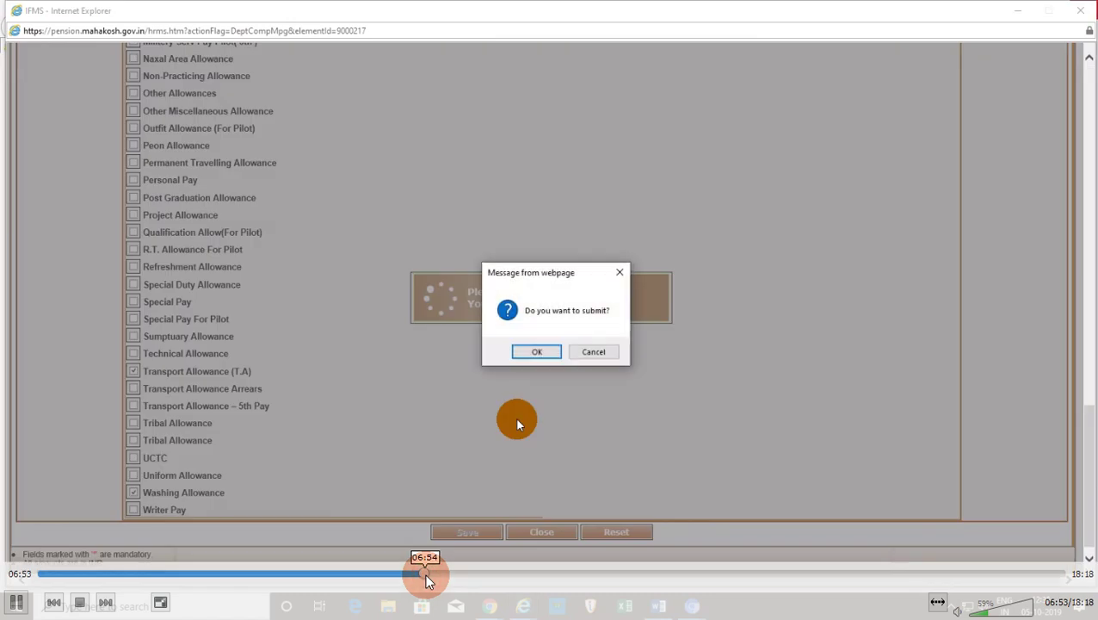